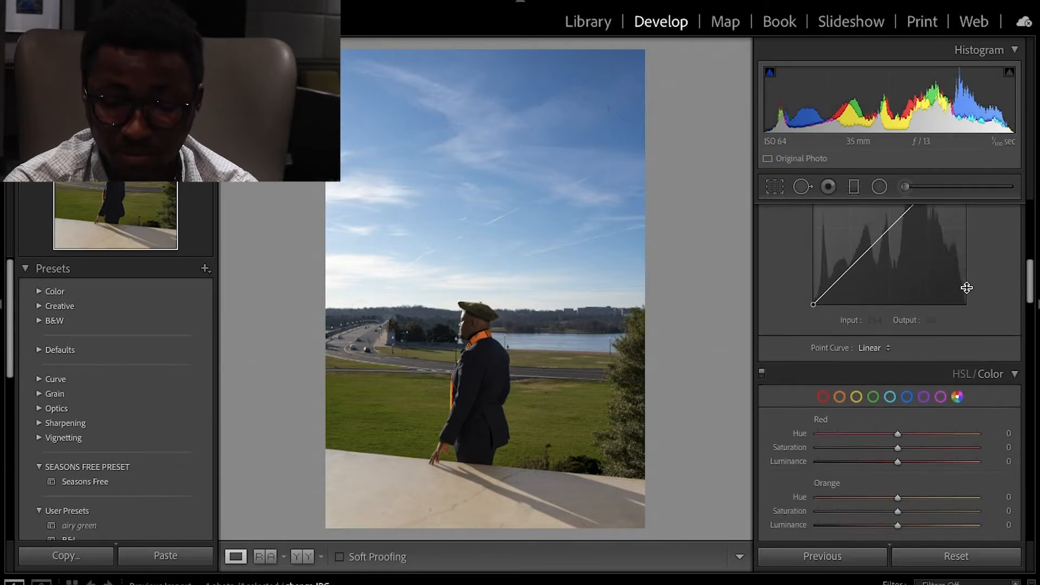
# Switch the photo's treatment to Black & White.
pyautogui.scroll(10, 967, 288)
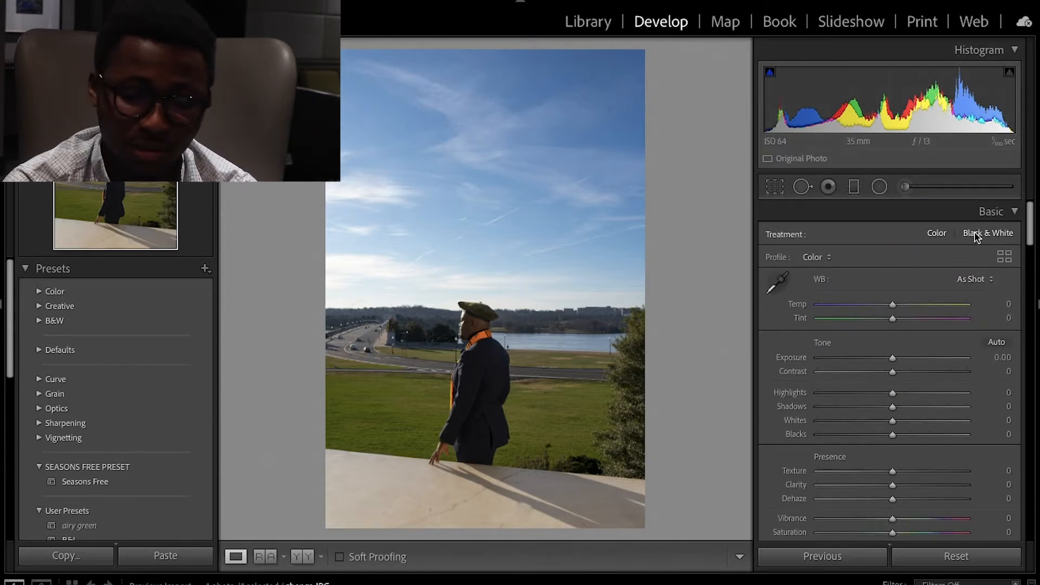
pyautogui.click(975, 237)
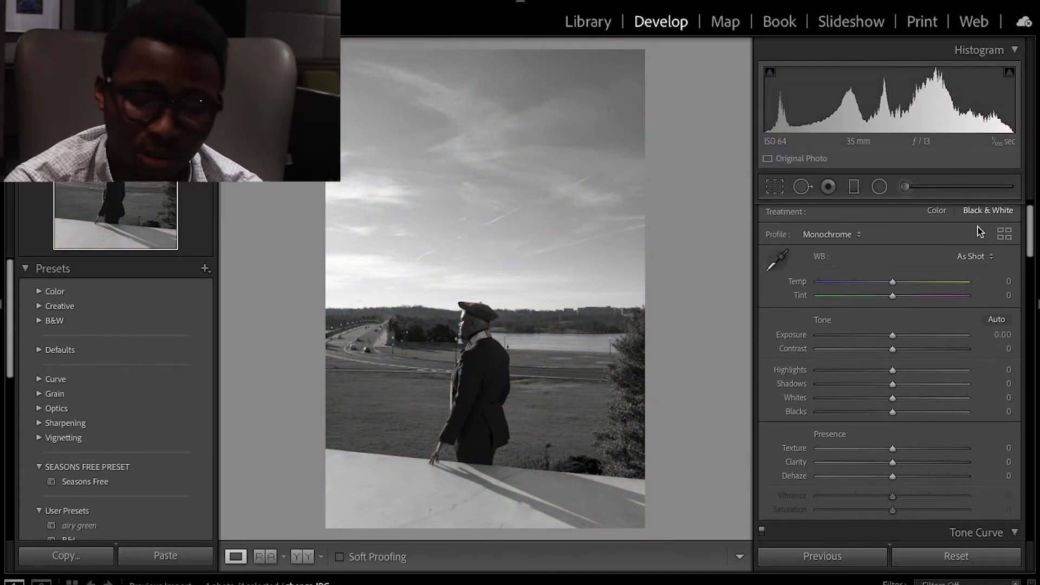
# Add tone curve points at inputs 65 and 191, lowering the shadow point to 54 and raising the highlight point.
pyautogui.scroll(-5, 978, 230)
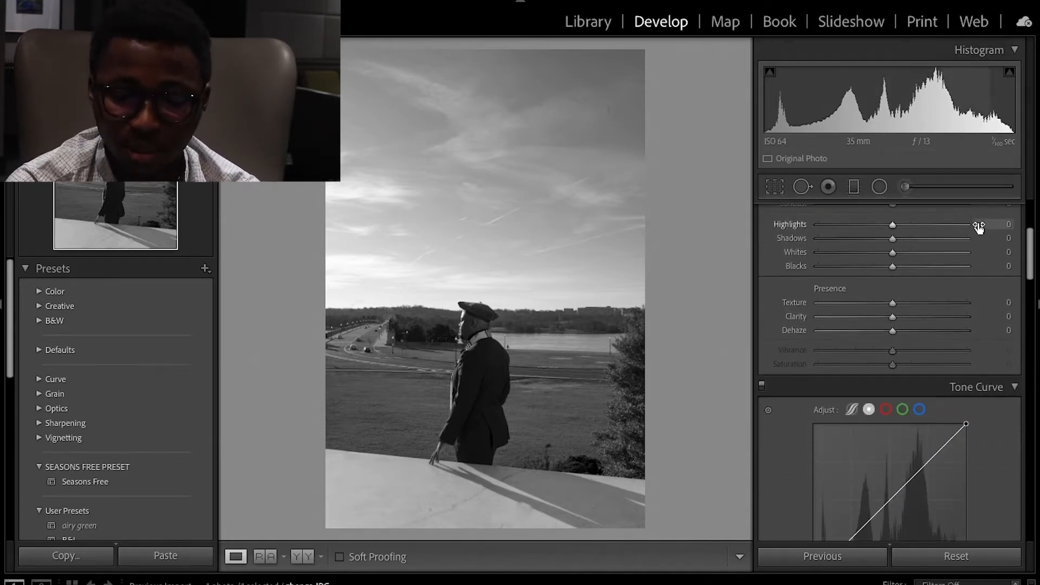
pyautogui.scroll(5, 978, 231)
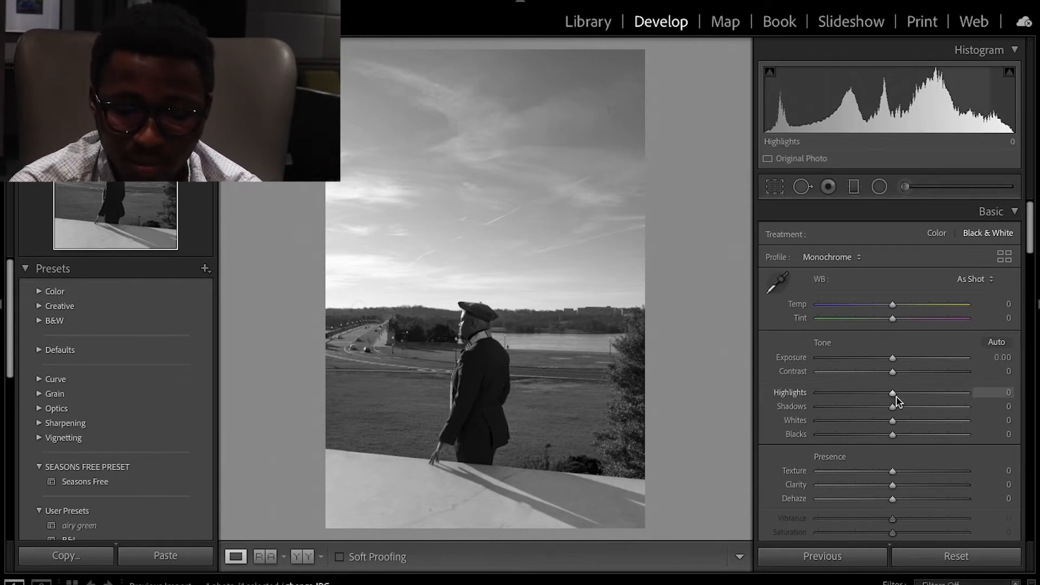
pyautogui.scroll(-6, 897, 398)
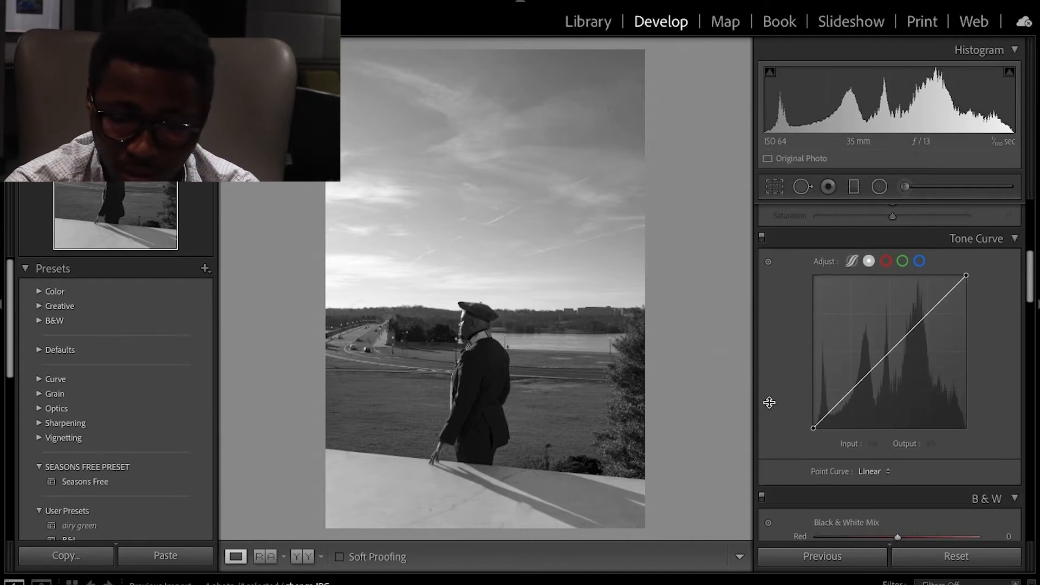
pyautogui.click(852, 390)
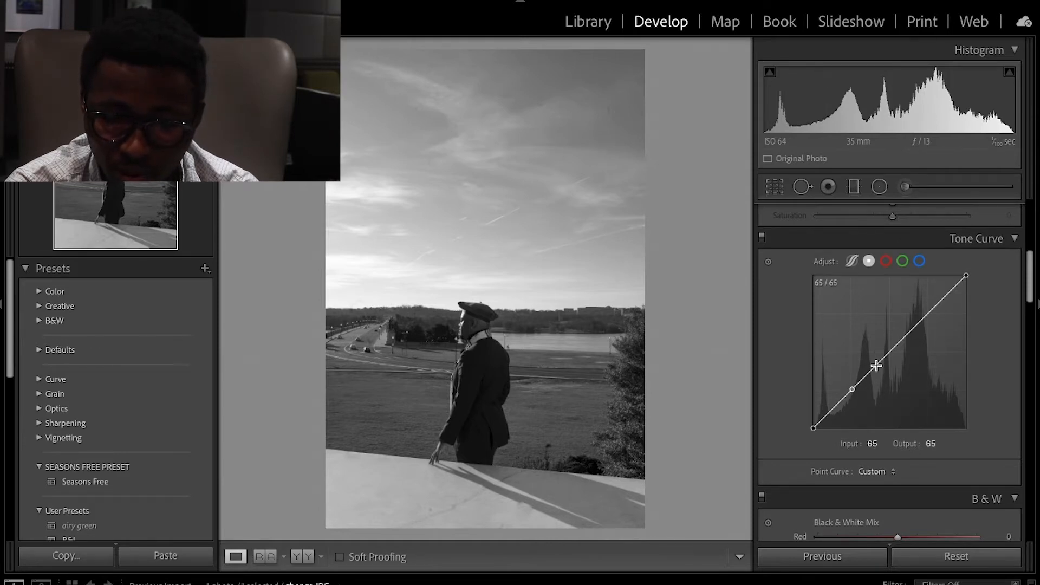
pyautogui.click(929, 315)
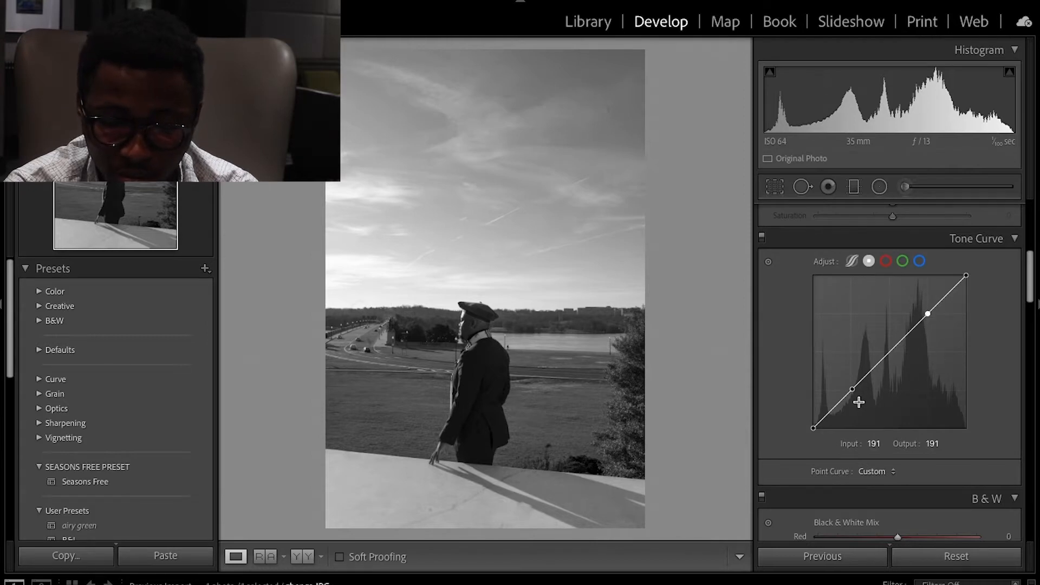
pyautogui.moveTo(851, 390); pyautogui.dragTo(851, 400)
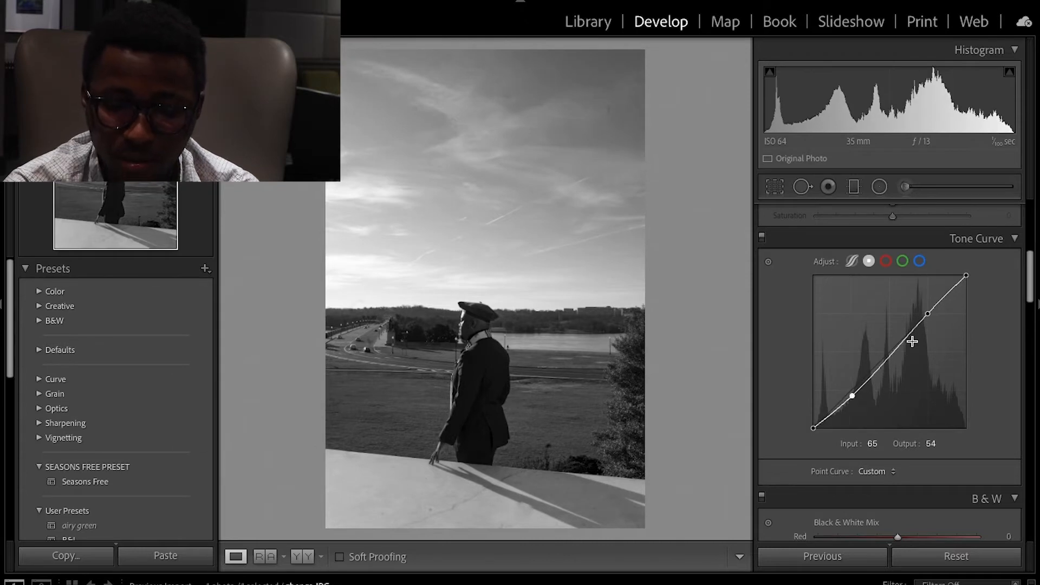
pyautogui.moveTo(931, 313); pyautogui.dragTo(929, 304)
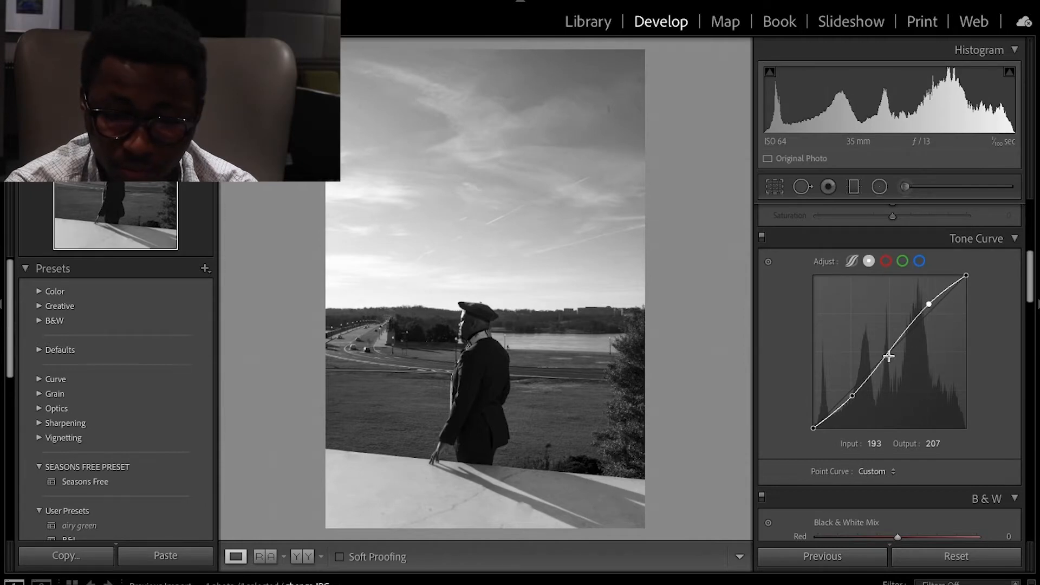
# Lift a midpoint on the curve to 130/140, lower the white point to 242 and raise the black point to 12.
pyautogui.moveTo(892, 351); pyautogui.dragTo(891, 345)
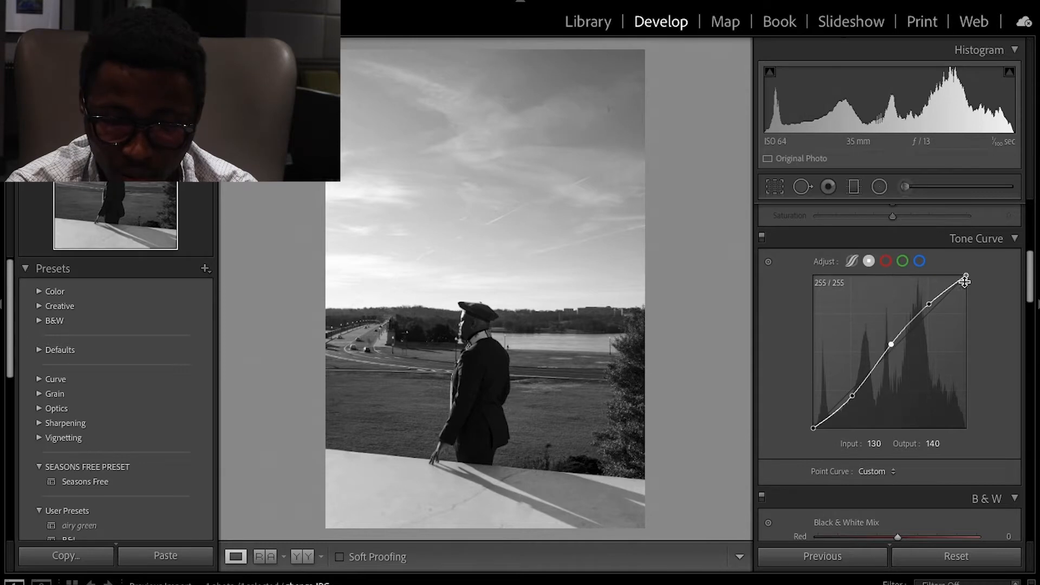
pyautogui.moveTo(966, 277); pyautogui.dragTo(967, 281)
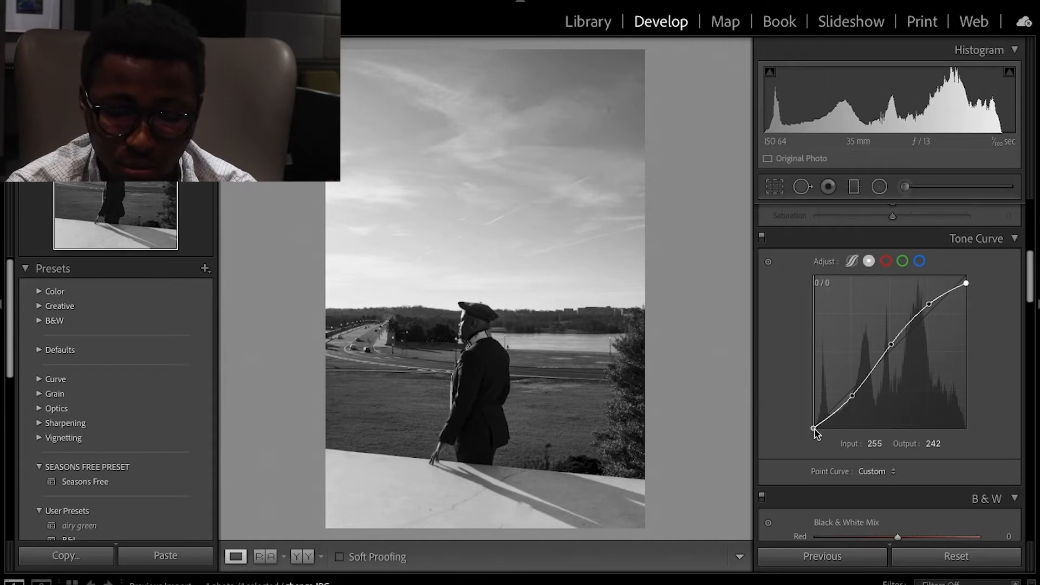
pyautogui.moveTo(814, 429); pyautogui.dragTo(809, 424)
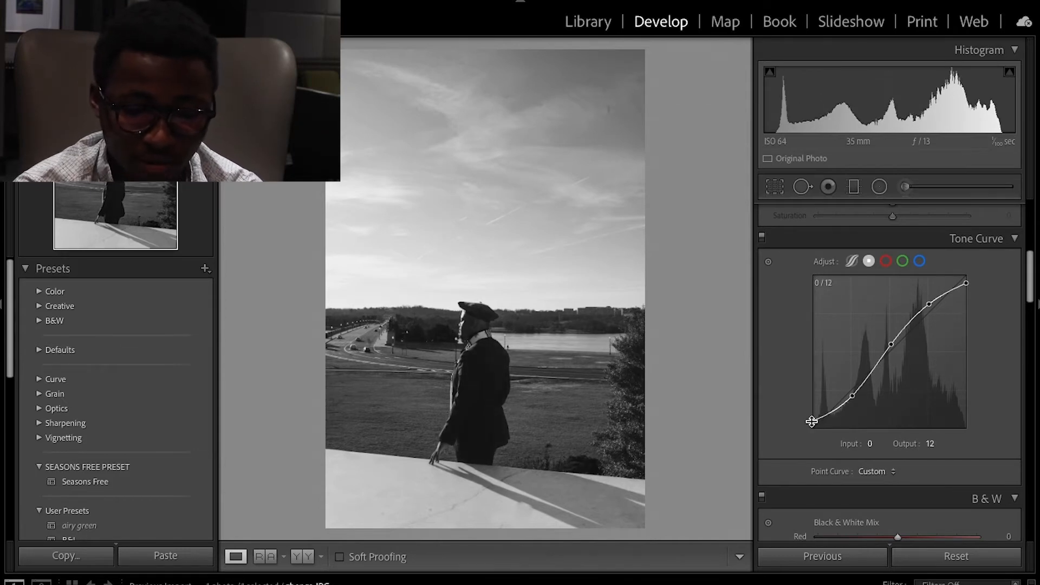
# Compare the edited photo with the original and toggle the tone curve off and on.
pyautogui.press('\\')
pyautogui.press('\\')
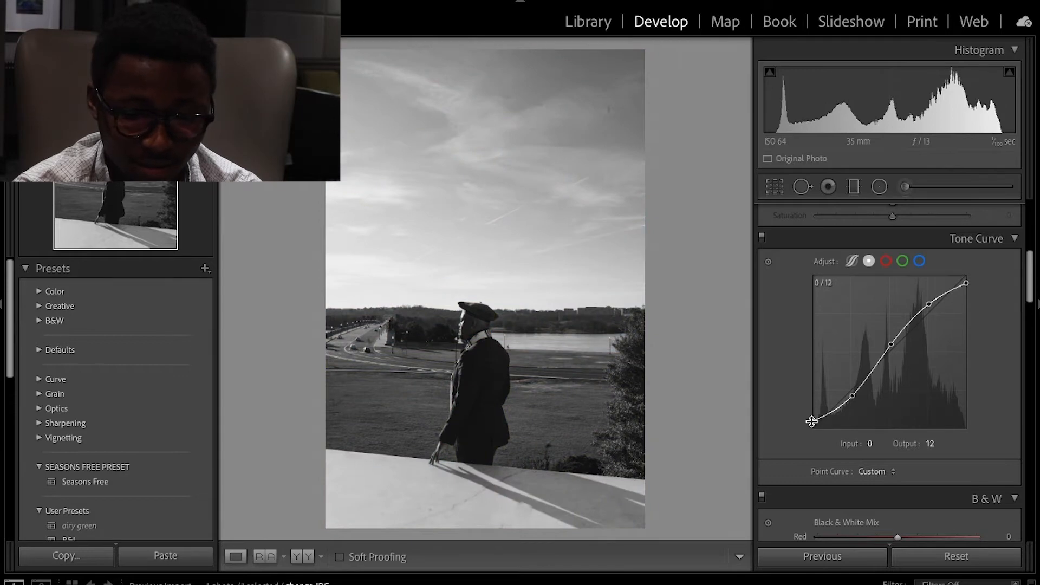
pyautogui.press('\\')
pyautogui.press('\\')
pyautogui.press('\\')
pyautogui.press('\\')
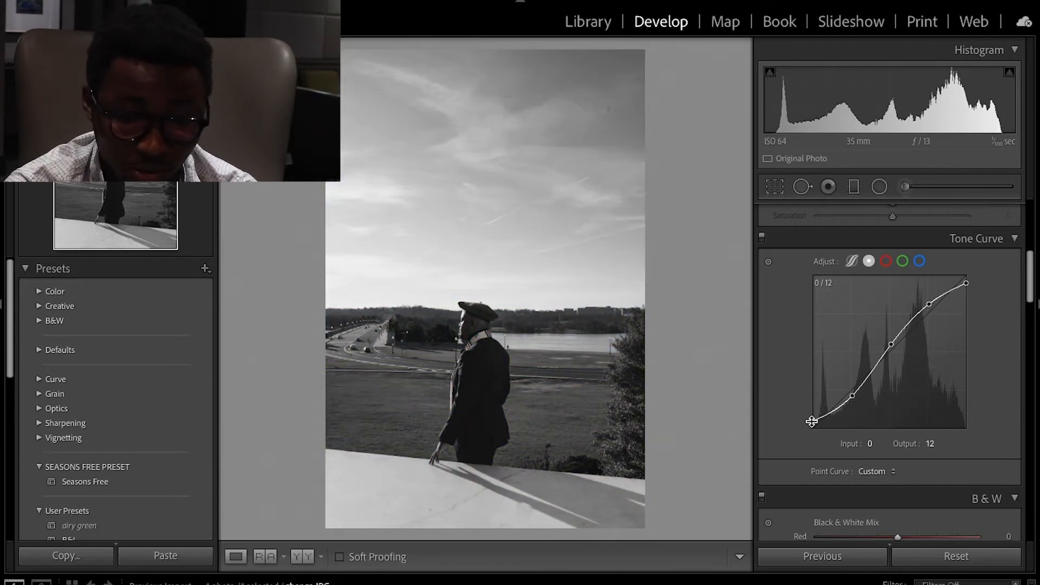
pyautogui.click(761, 239)
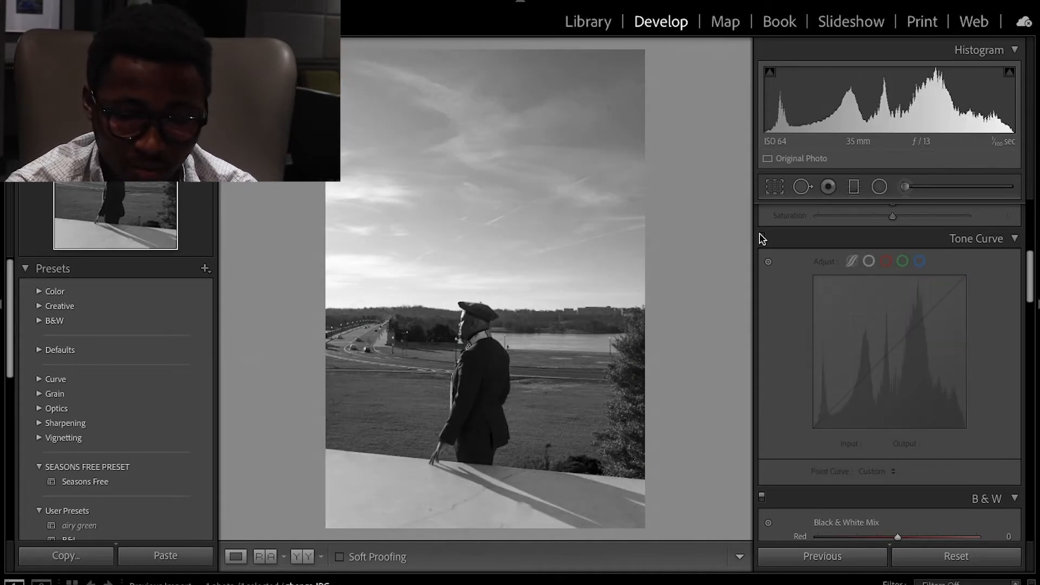
pyautogui.click(762, 238)
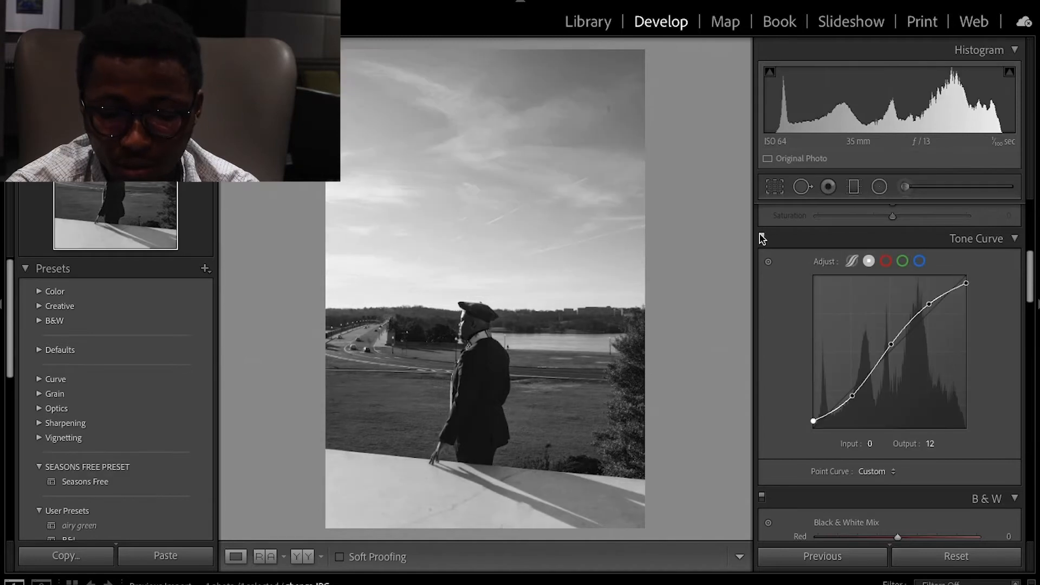
# Set the Orange slider of the Black & White Mix to +23.
pyautogui.scroll(1, 863, 314)
pyautogui.scroll(5, 863, 313)
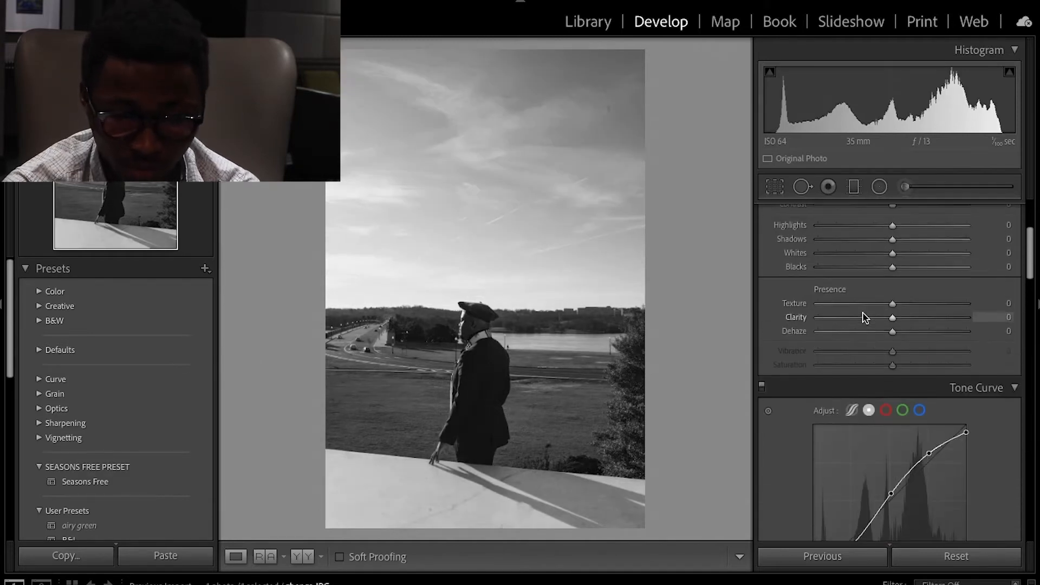
pyautogui.scroll(-8, 865, 317)
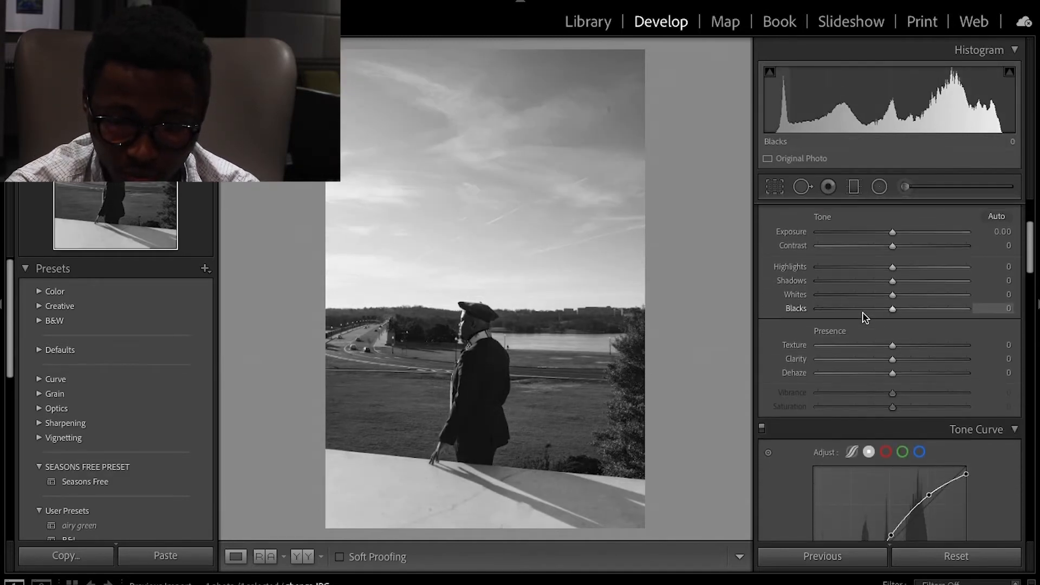
pyautogui.scroll(-3, 864, 317)
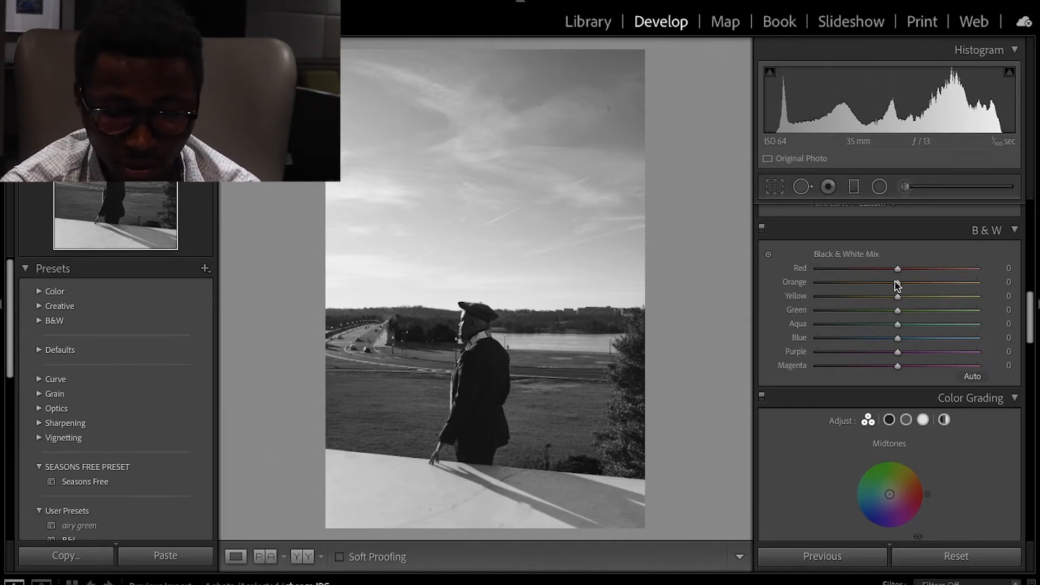
pyautogui.moveTo(897, 286)
pyautogui.mouseDown()
pyautogui.moveTo(978, 289)
pyautogui.moveTo(810, 283)
pyautogui.moveTo(893, 288)
pyautogui.mouseUp()
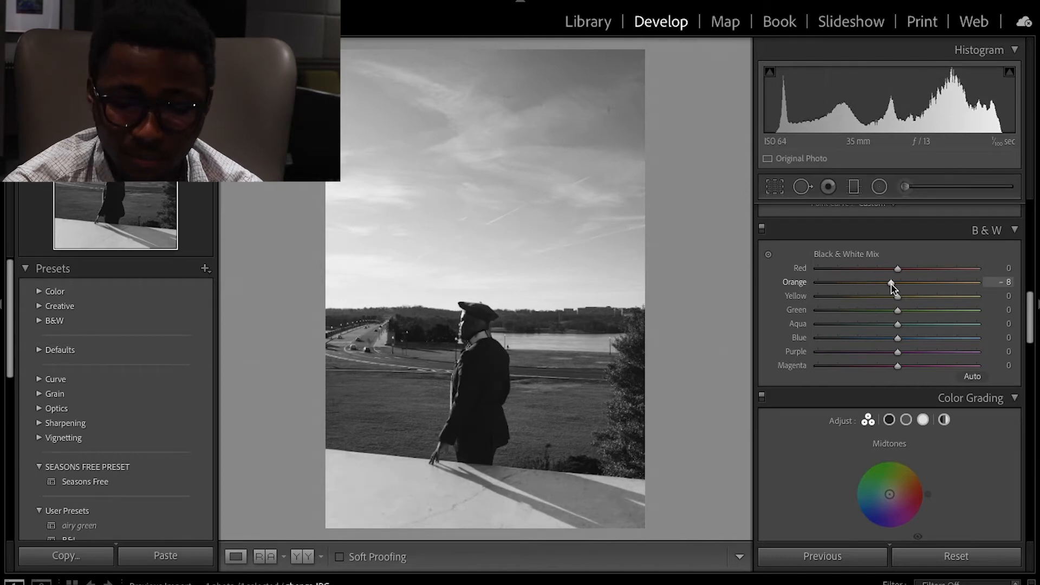
pyautogui.doubleClick(893, 289)
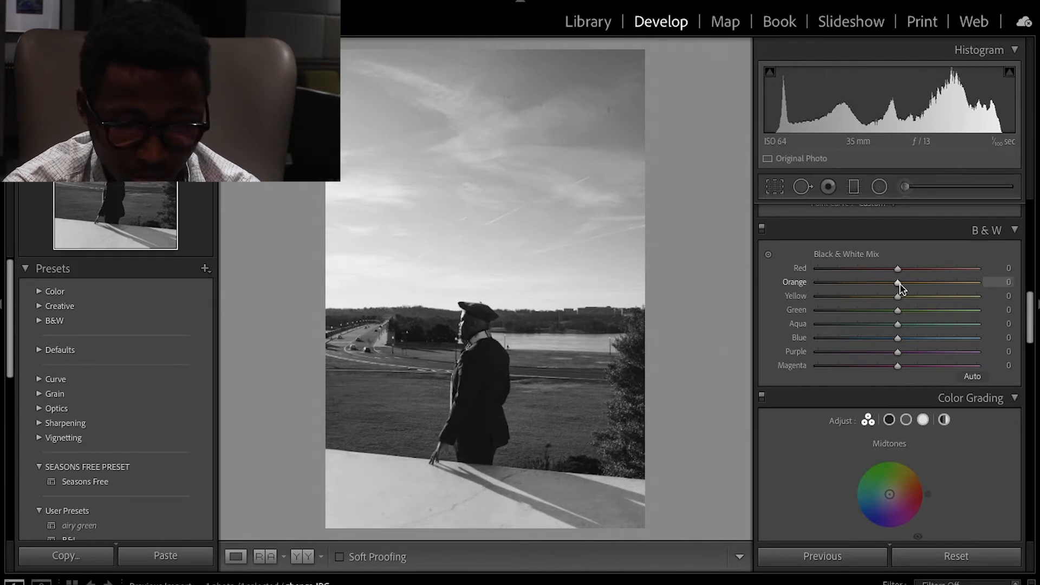
pyautogui.moveTo(898, 284); pyautogui.dragTo(914, 284)
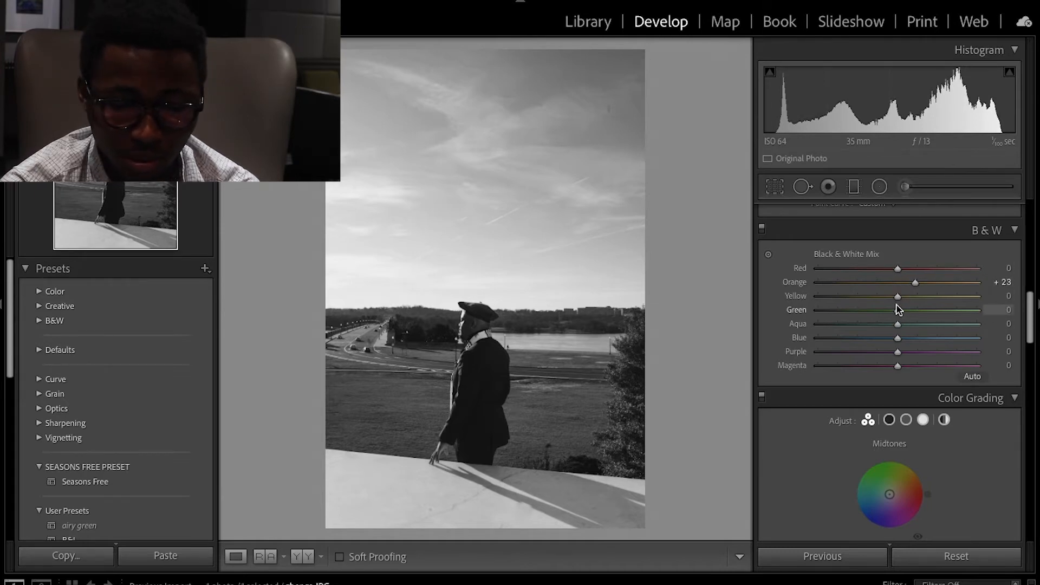
# Set the Yellow slider of the Black & White Mix to +40.
pyautogui.moveTo(898, 299); pyautogui.dragTo(928, 308)
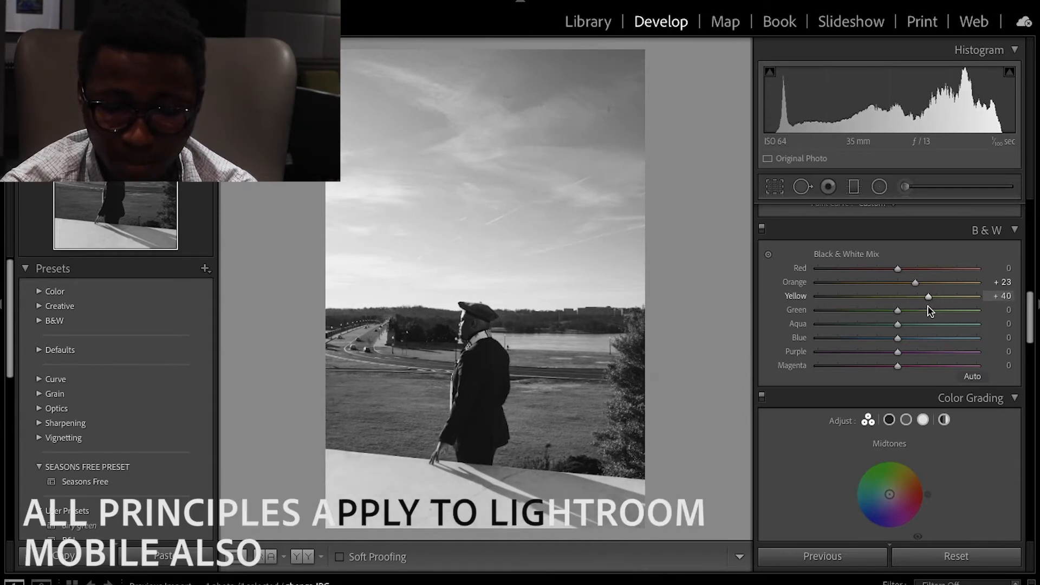
pyautogui.scroll(-1, 929, 311)
pyautogui.scroll(-1, 930, 311)
# Set Blue to -18 and Aqua to -69 in the Black & White Mix, resetting Green to 0.
pyautogui.moveTo(901, 291)
pyautogui.mouseDown()
pyautogui.moveTo(867, 284)
pyautogui.moveTo(905, 294)
pyautogui.moveTo(897, 297)
pyautogui.mouseUp()
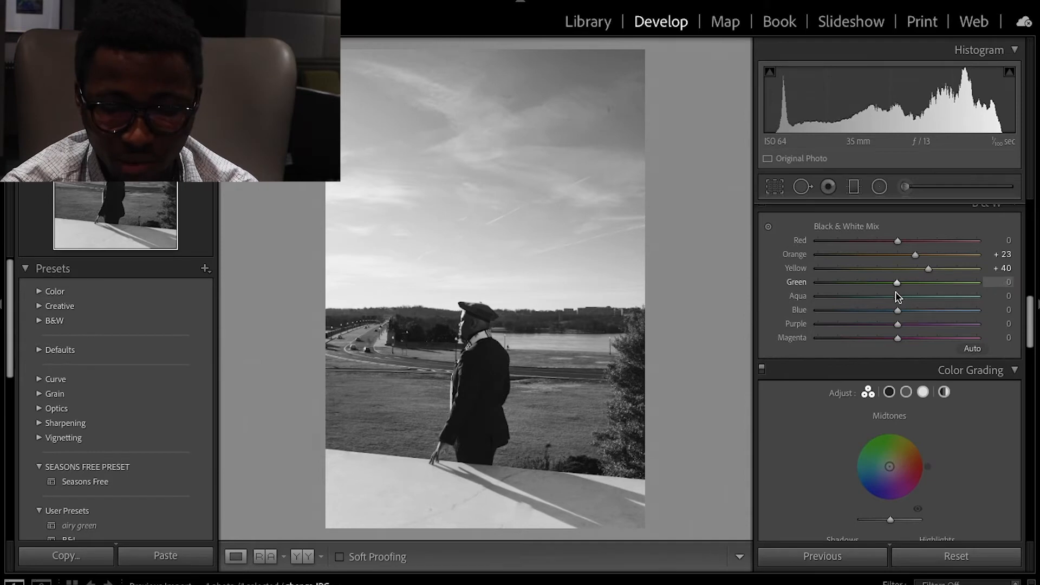
pyautogui.scroll(-2, 899, 295)
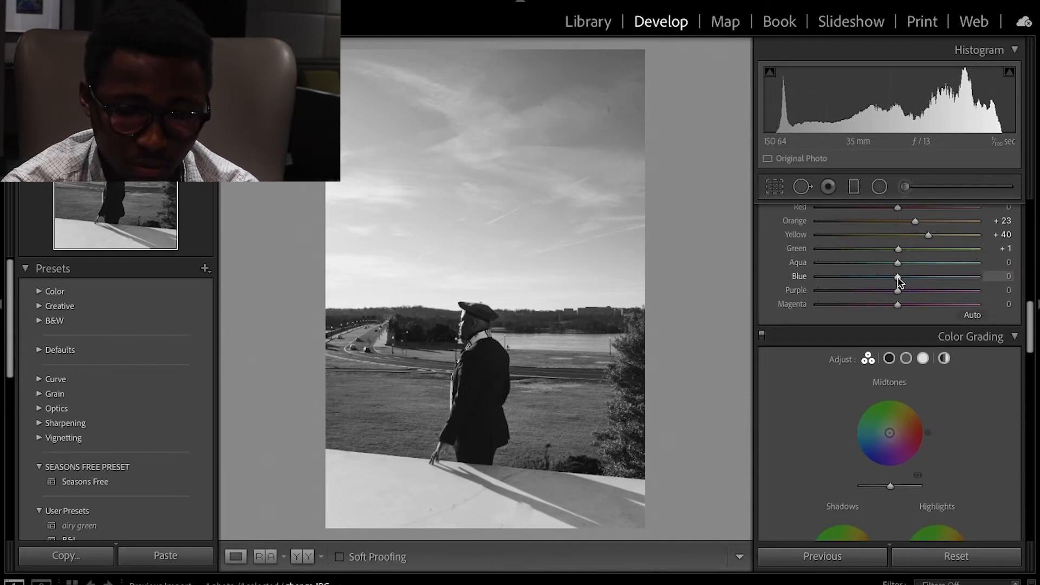
pyautogui.moveTo(897, 278)
pyautogui.mouseDown()
pyautogui.moveTo(812, 278)
pyautogui.moveTo(918, 288)
pyautogui.moveTo(884, 288)
pyautogui.mouseUp()
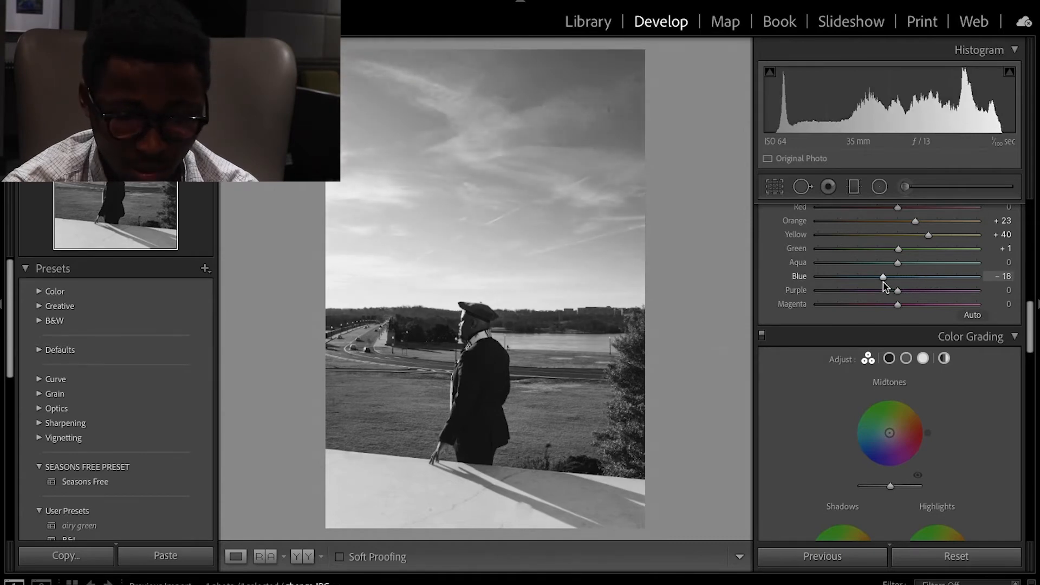
pyautogui.moveTo(897, 248)
pyautogui.mouseDown()
pyautogui.moveTo(859, 253)
pyautogui.moveTo(885, 255)
pyautogui.mouseUp()
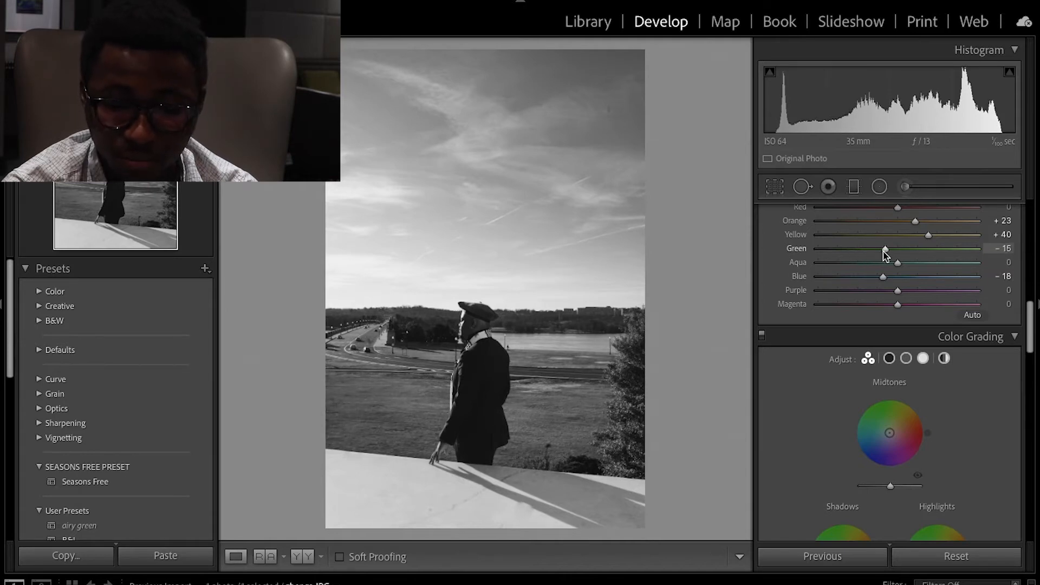
pyautogui.doubleClick(885, 253)
pyautogui.moveTo(898, 266); pyautogui.dragTo(843, 258)
pyautogui.scroll(-1, 843, 258)
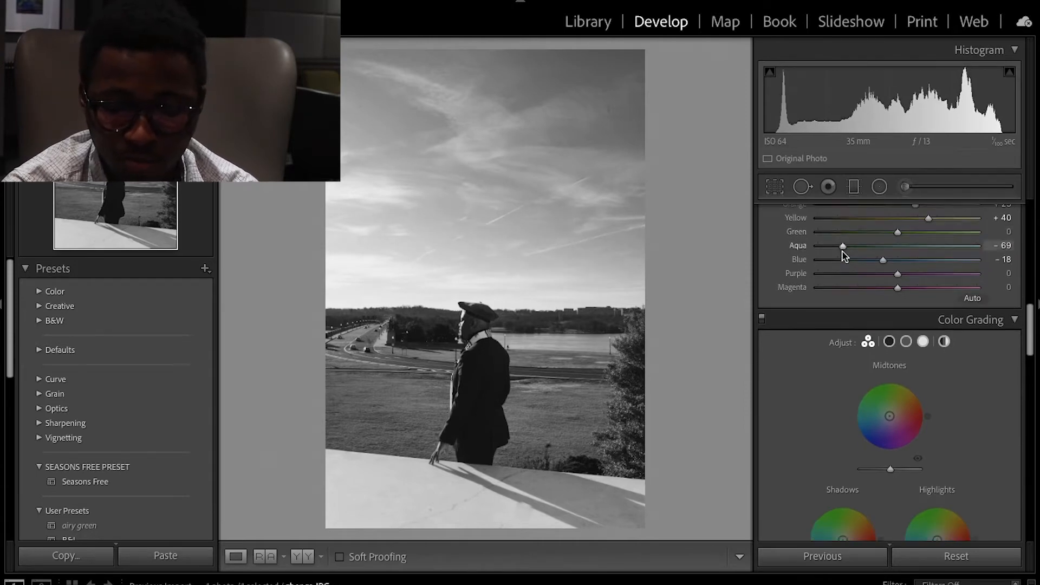
# Set the Exposure to -0.20.
pyautogui.scroll(3, 897, 266)
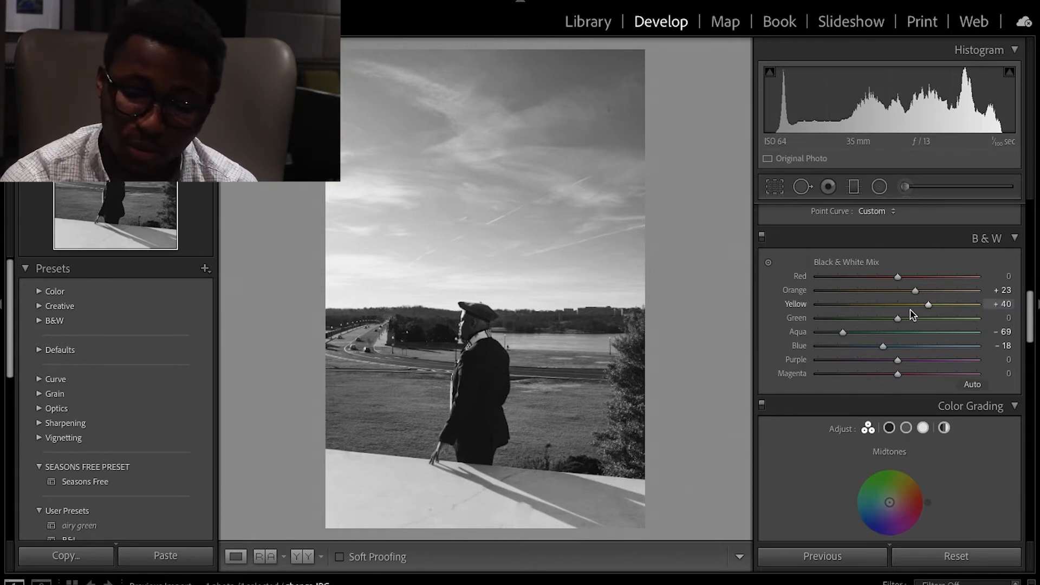
pyautogui.scroll(10, 916, 322)
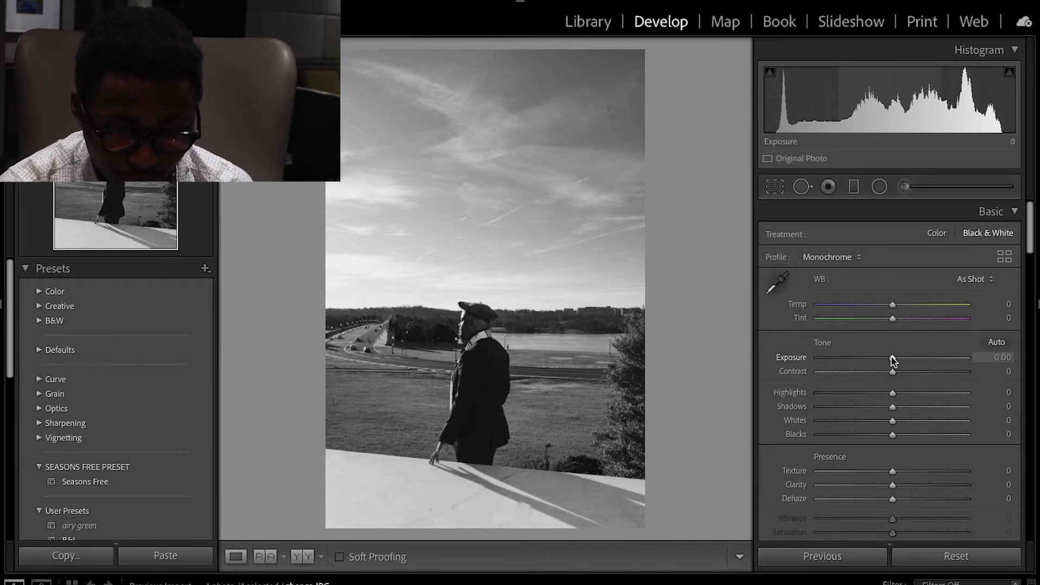
pyautogui.moveTo(893, 361); pyautogui.dragTo(901, 361)
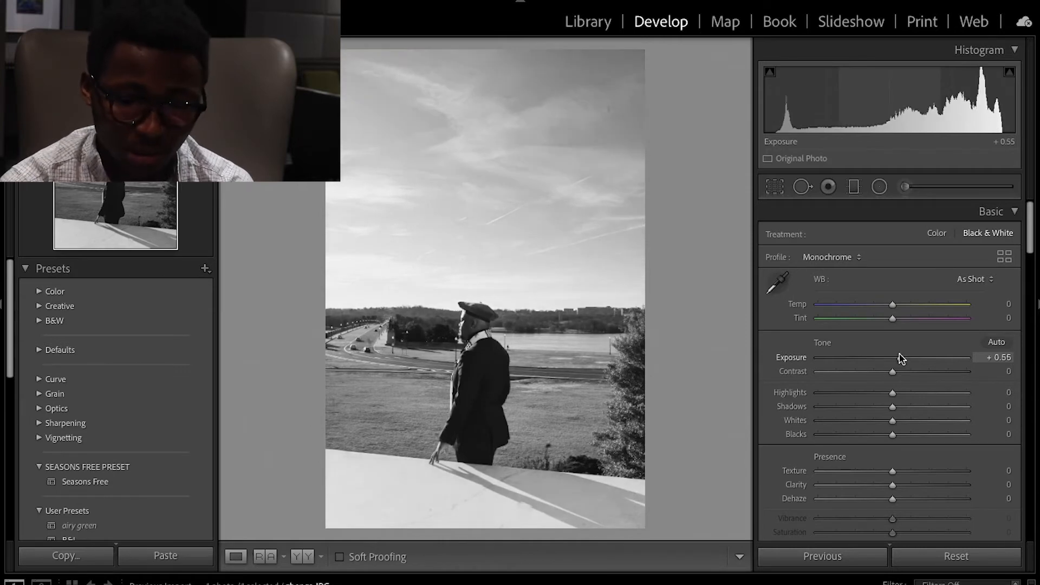
pyautogui.moveTo(899, 358); pyautogui.dragTo(889, 359)
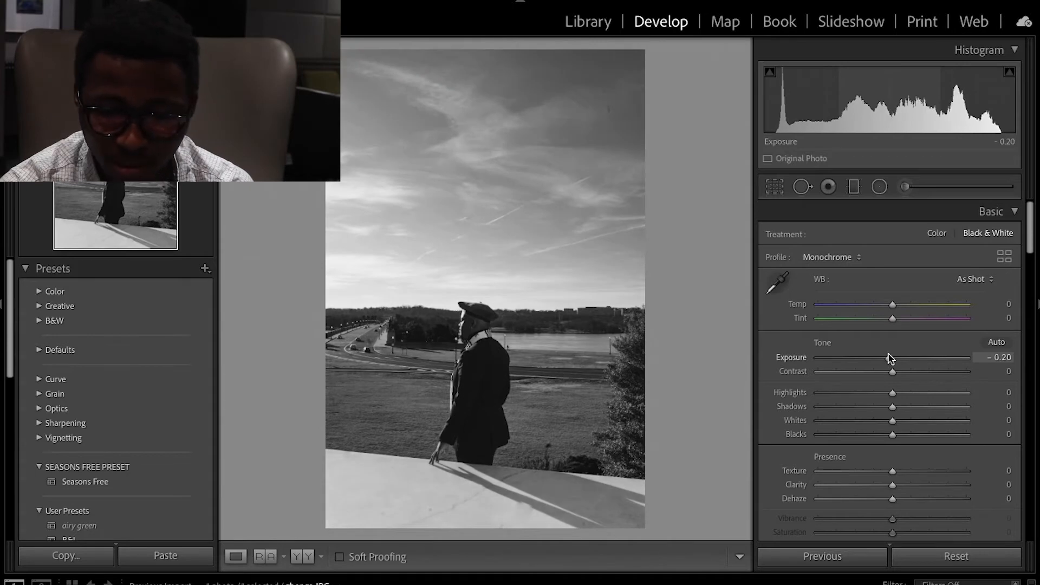
# Try raising Contrast and reset it, and lower Highlights to -19.
pyautogui.moveTo(890, 359); pyautogui.dragTo(907, 375)
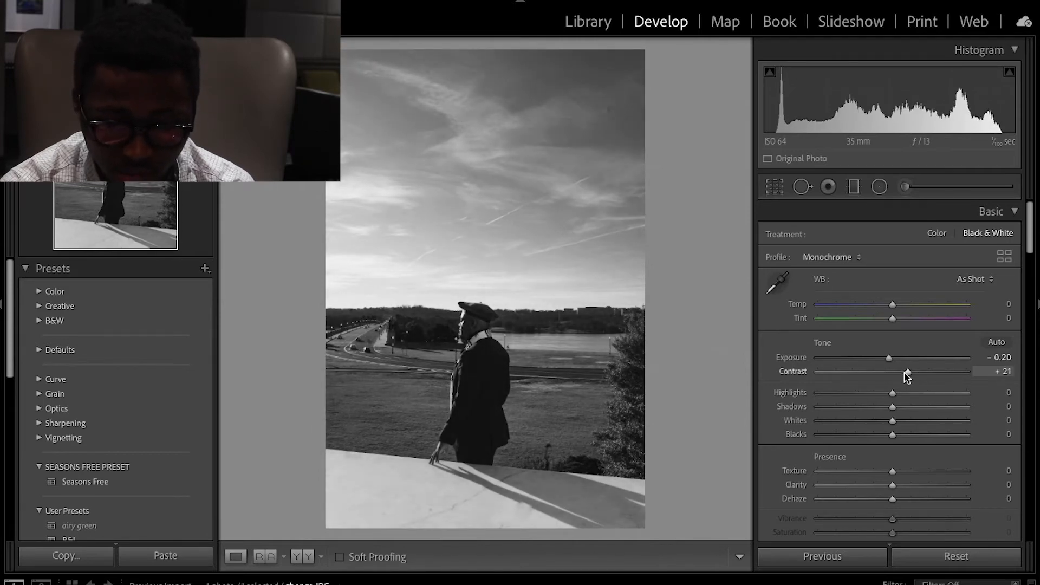
pyautogui.doubleClick(906, 373)
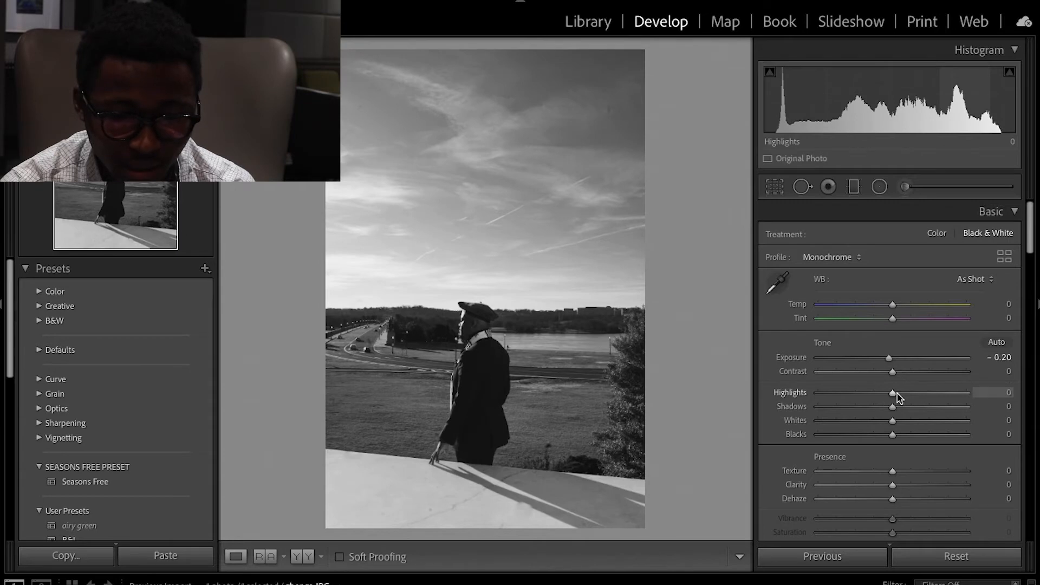
pyautogui.moveTo(893, 397)
pyautogui.mouseDown()
pyautogui.moveTo(845, 395)
pyautogui.moveTo(970, 395)
pyautogui.moveTo(860, 387)
pyautogui.moveTo(926, 387)
pyautogui.moveTo(877, 389)
pyautogui.mouseUp()
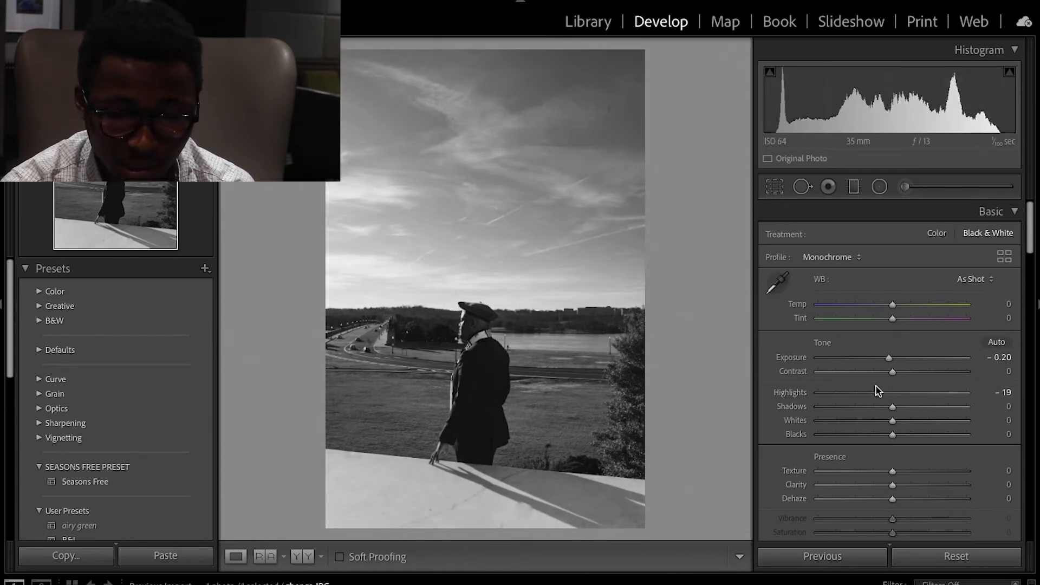
# Set Shadows to +15 and Whites to +12.
pyautogui.scroll(-1, 936, 395)
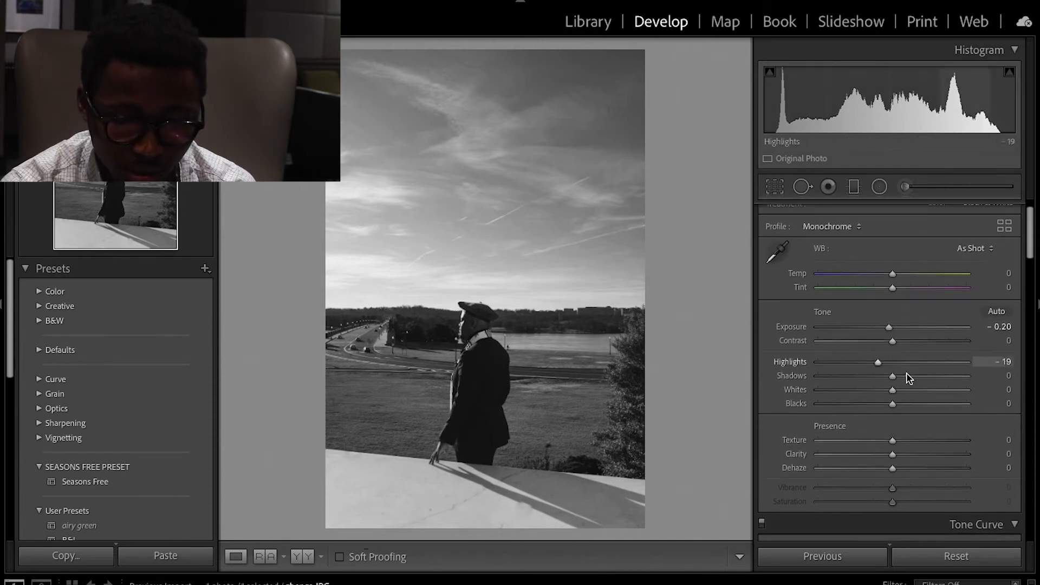
pyautogui.moveTo(894, 382)
pyautogui.mouseDown()
pyautogui.moveTo(928, 379)
pyautogui.moveTo(883, 382)
pyautogui.moveTo(905, 383)
pyautogui.mouseUp()
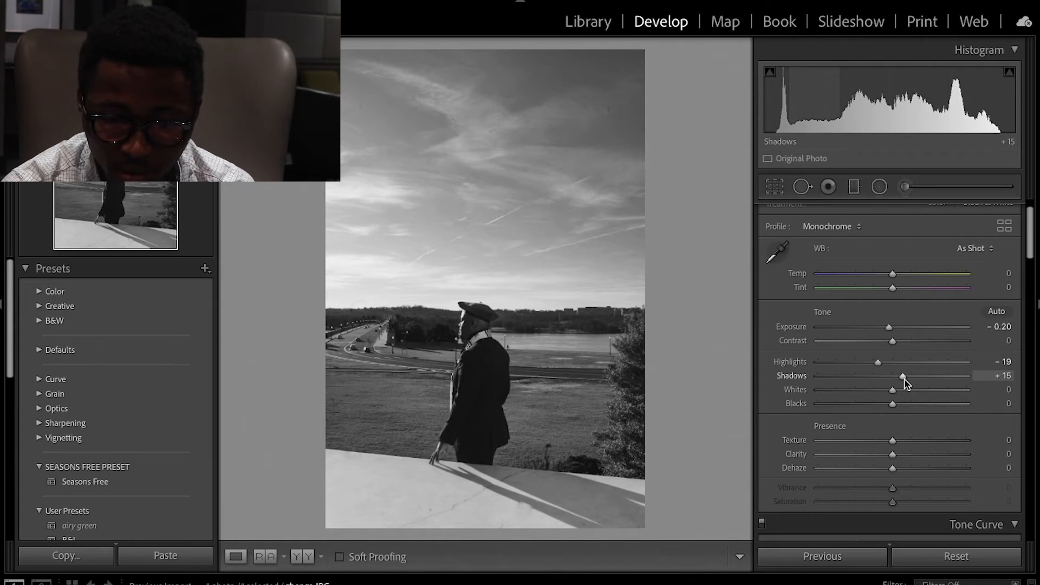
pyautogui.scroll(-1, 906, 383)
pyautogui.moveTo(893, 378)
pyautogui.mouseDown()
pyautogui.moveTo(915, 374)
pyautogui.moveTo(871, 374)
pyautogui.moveTo(913, 374)
pyautogui.moveTo(900, 371)
pyautogui.mouseUp()
# Try adjusting Blacks and reset it, and set Clarity to +10.
pyautogui.scroll(-1, 900, 371)
pyautogui.scroll(-1, 902, 377)
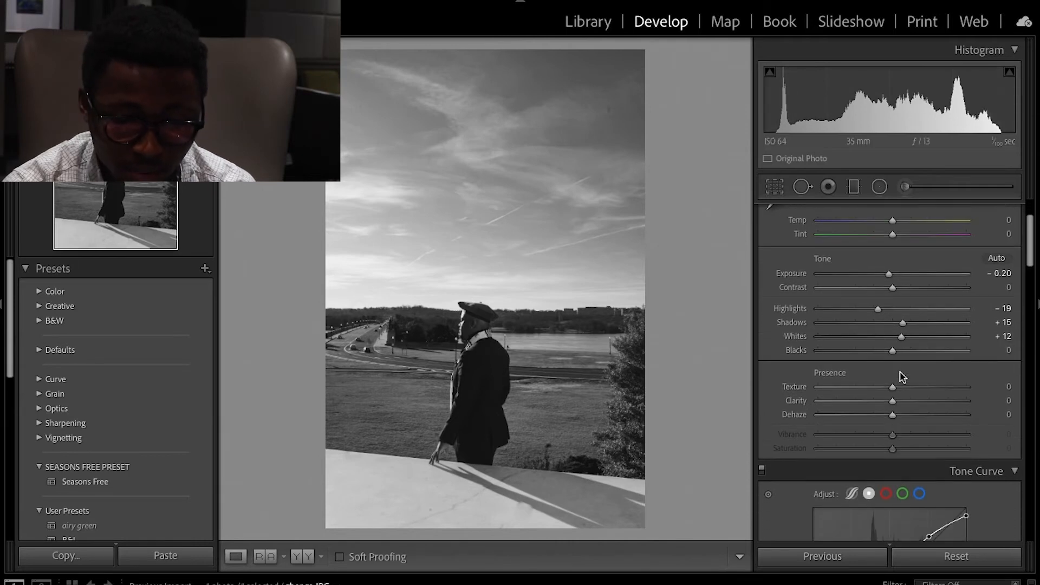
pyautogui.moveTo(898, 352)
pyautogui.mouseDown()
pyautogui.moveTo(921, 351)
pyautogui.moveTo(895, 355)
pyautogui.mouseUp()
pyautogui.doubleClick(893, 352)
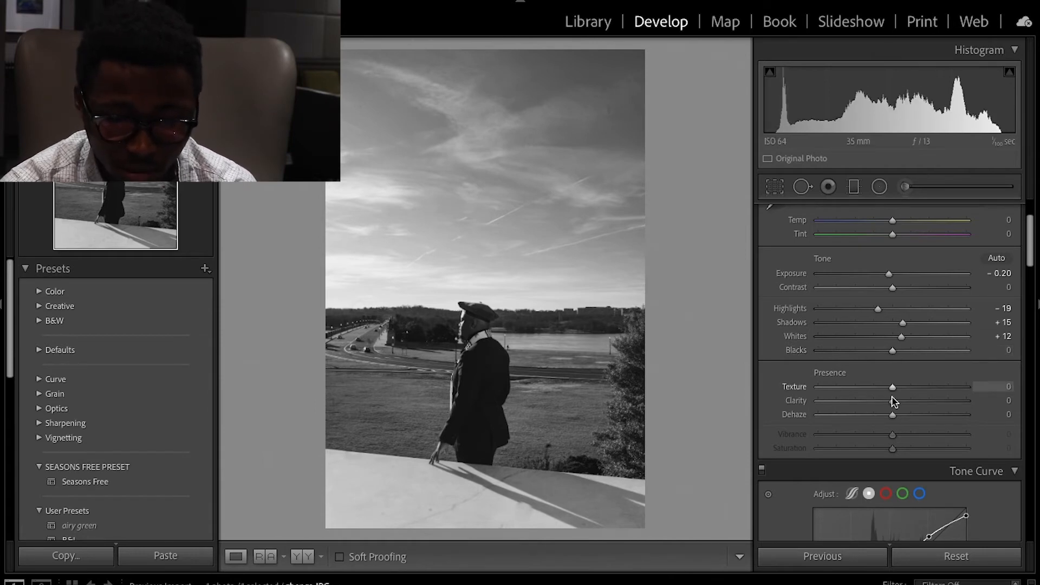
pyautogui.moveTo(893, 406)
pyautogui.mouseDown()
pyautogui.moveTo(912, 407)
pyautogui.moveTo(877, 413)
pyautogui.moveTo(900, 414)
pyautogui.mouseUp()
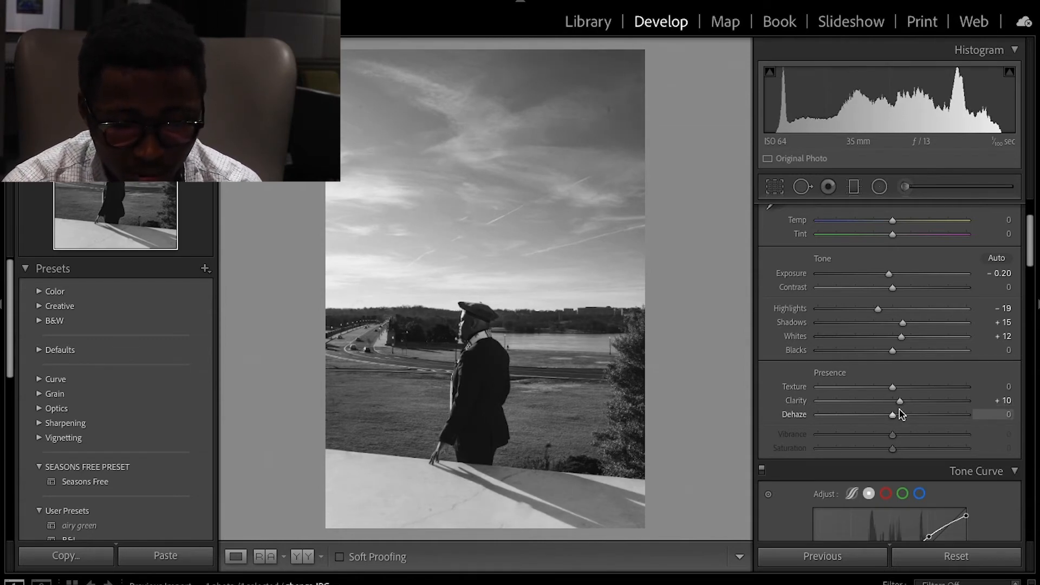
# Add a graduated filter drawn from the photo's lower right edge diagonally toward the figure.
pyautogui.scroll(-3, 901, 415)
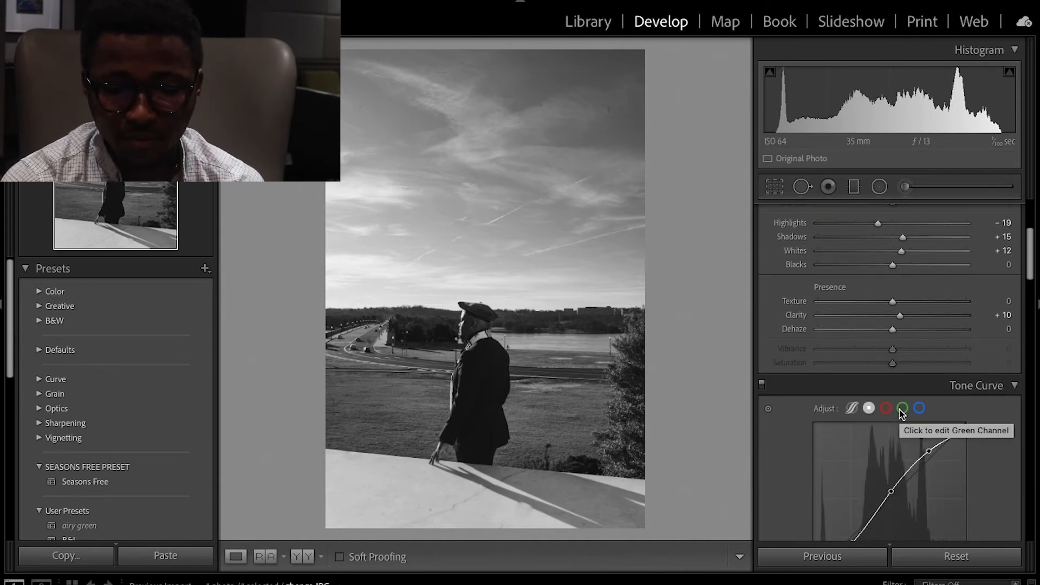
pyautogui.click(855, 188)
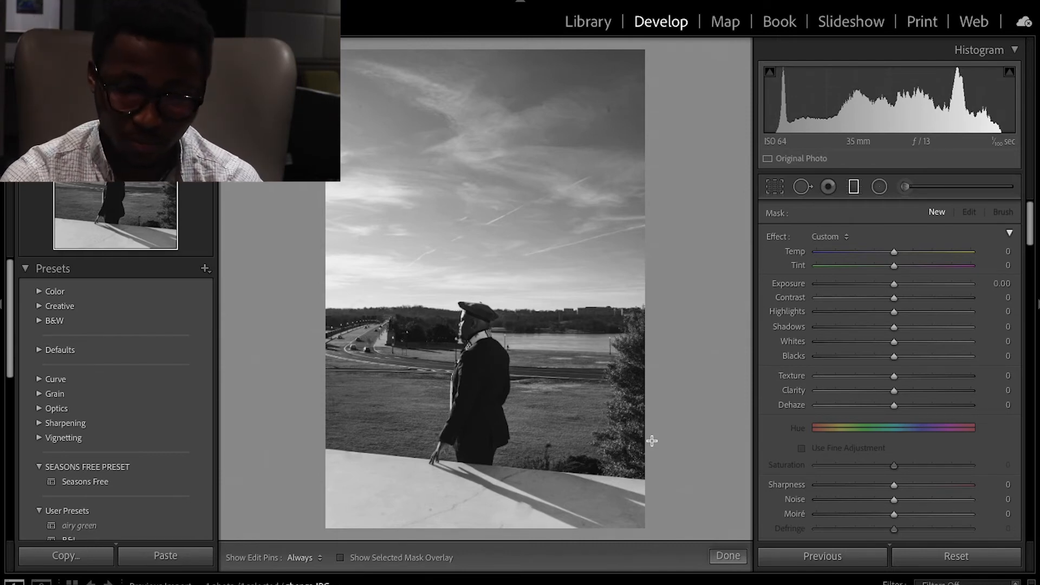
pyautogui.moveTo(652, 431); pyautogui.dragTo(491, 376)
# Set the graduated filter's Shadows to -18 and its Exposure to -0.11.
pyautogui.moveTo(894, 283); pyautogui.dragTo(886, 285)
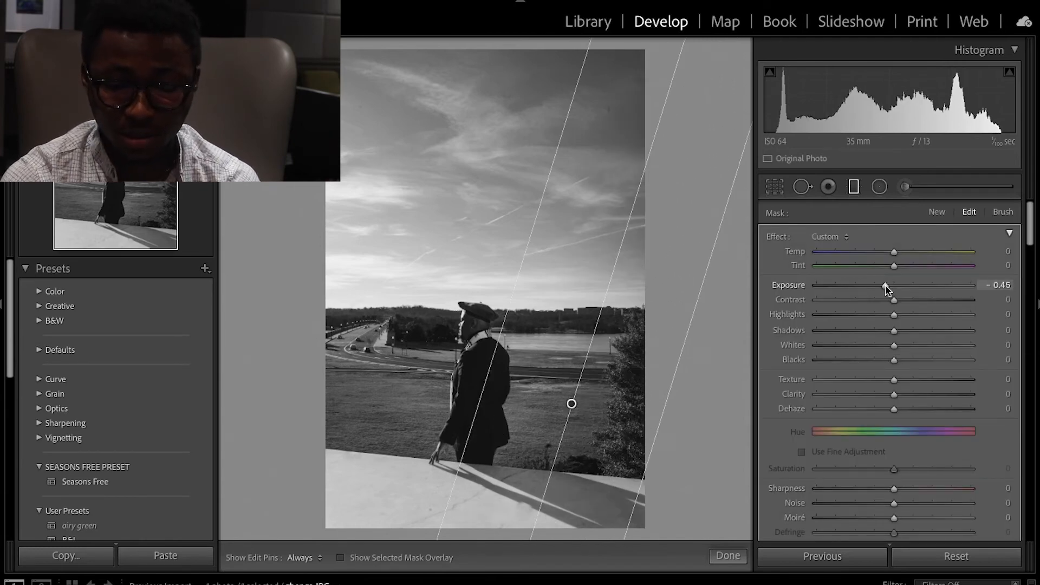
pyautogui.doubleClick(885, 286)
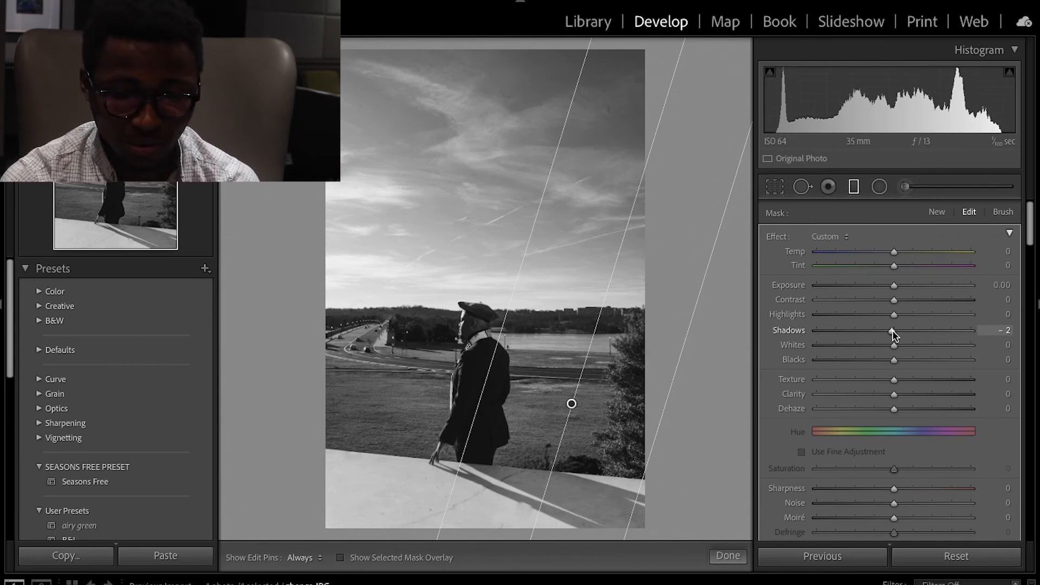
pyautogui.moveTo(891, 333)
pyautogui.mouseDown()
pyautogui.moveTo(854, 332)
pyautogui.moveTo(881, 339)
pyautogui.mouseUp()
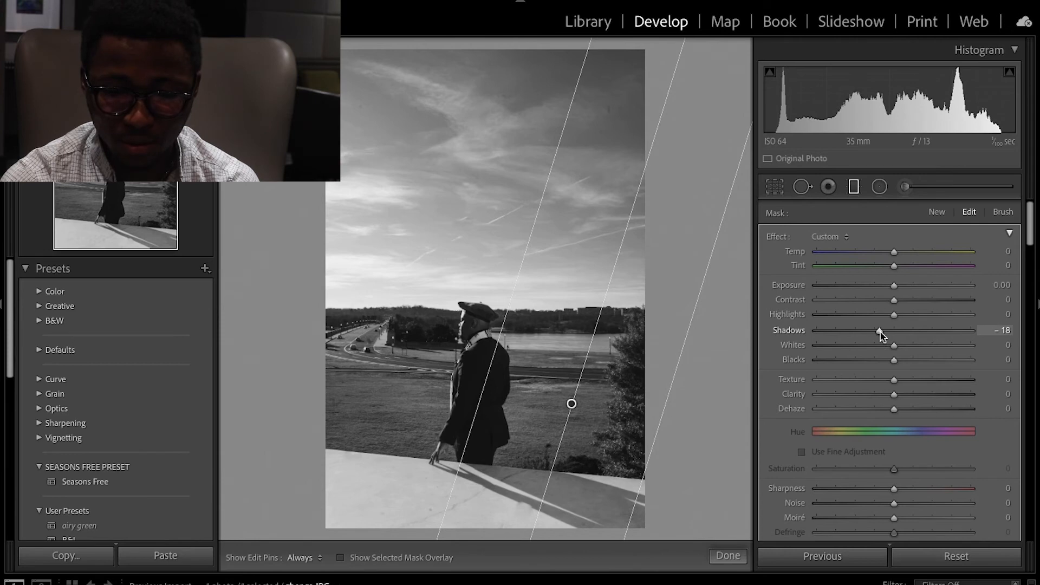
pyautogui.moveTo(894, 286)
pyautogui.mouseDown()
pyautogui.moveTo(844, 285)
pyautogui.moveTo(912, 290)
pyautogui.moveTo(893, 291)
pyautogui.mouseUp()
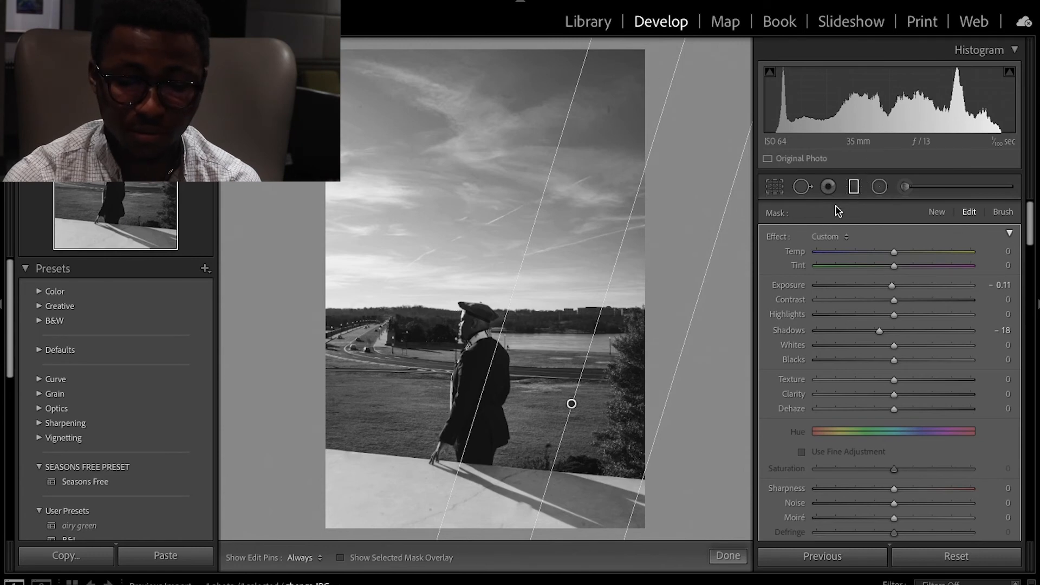
# Add a second graduated filter across the sky from the upper left and set its Exposure to 0.63.
pyautogui.click(937, 212)
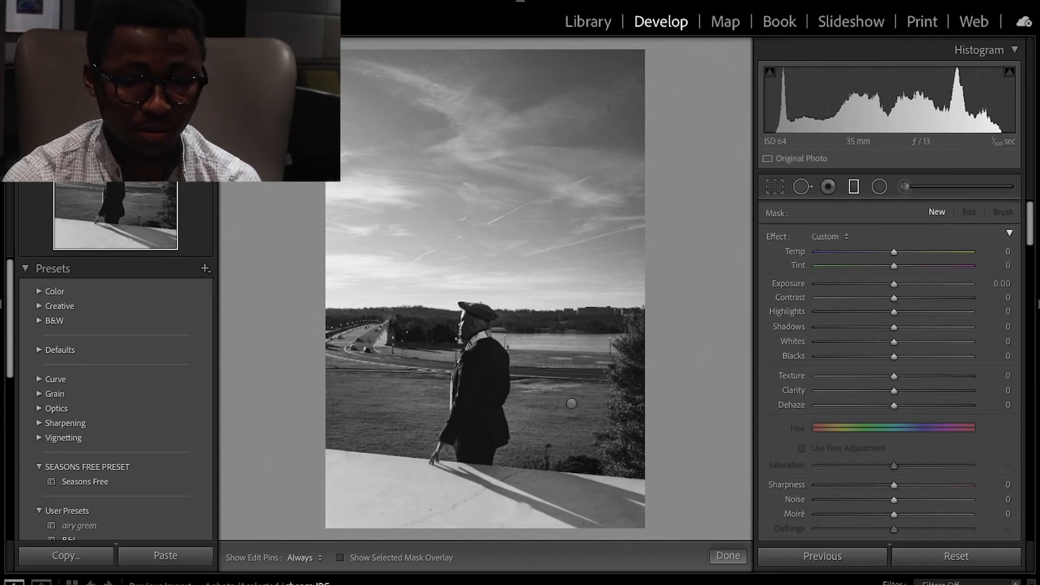
pyautogui.moveTo(272, 153); pyautogui.dragTo(503, 227)
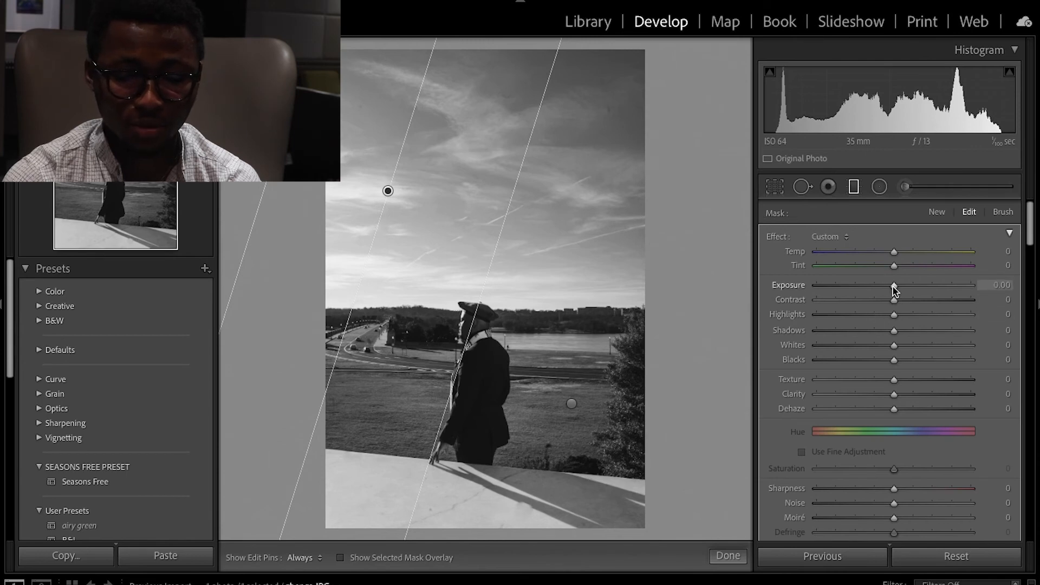
pyautogui.moveTo(894, 291)
pyautogui.mouseDown()
pyautogui.moveTo(910, 291)
pyautogui.moveTo(885, 291)
pyautogui.moveTo(906, 291)
pyautogui.mouseUp()
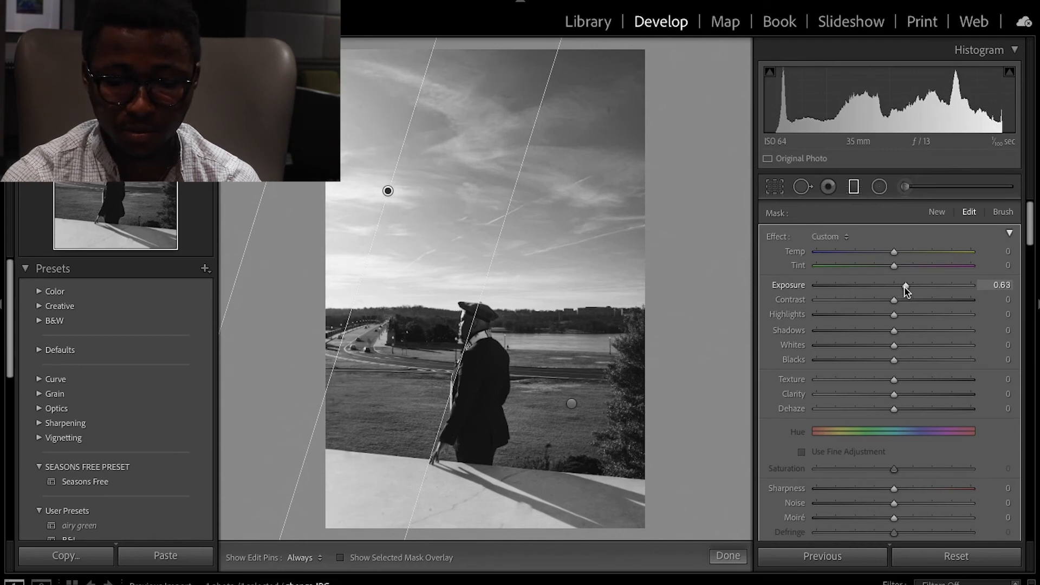
# Set the sharpening Amount in the Detail settings to 32.
pyautogui.scroll(-10, 889, 360)
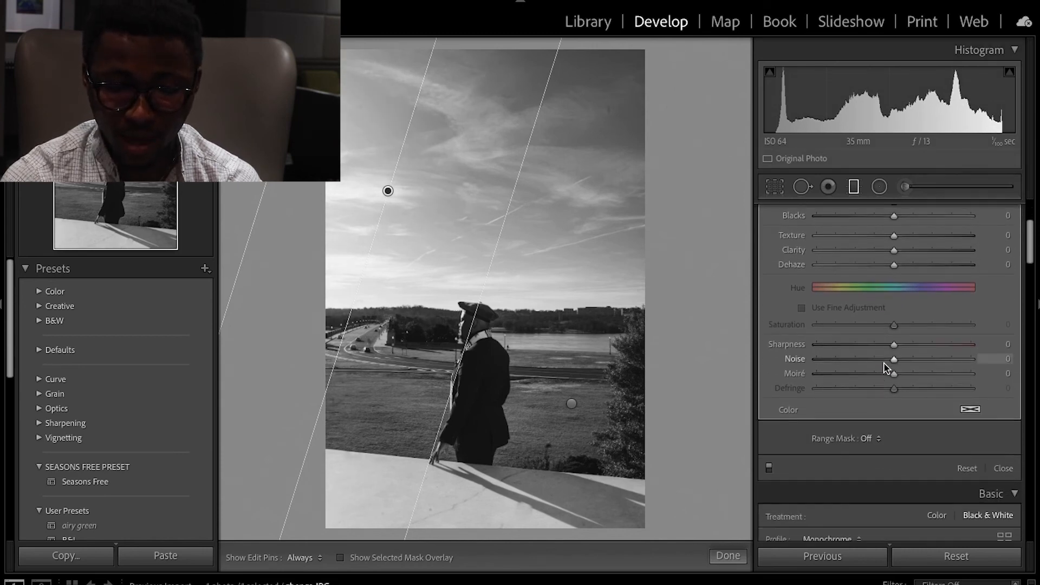
pyautogui.scroll(-15, 886, 368)
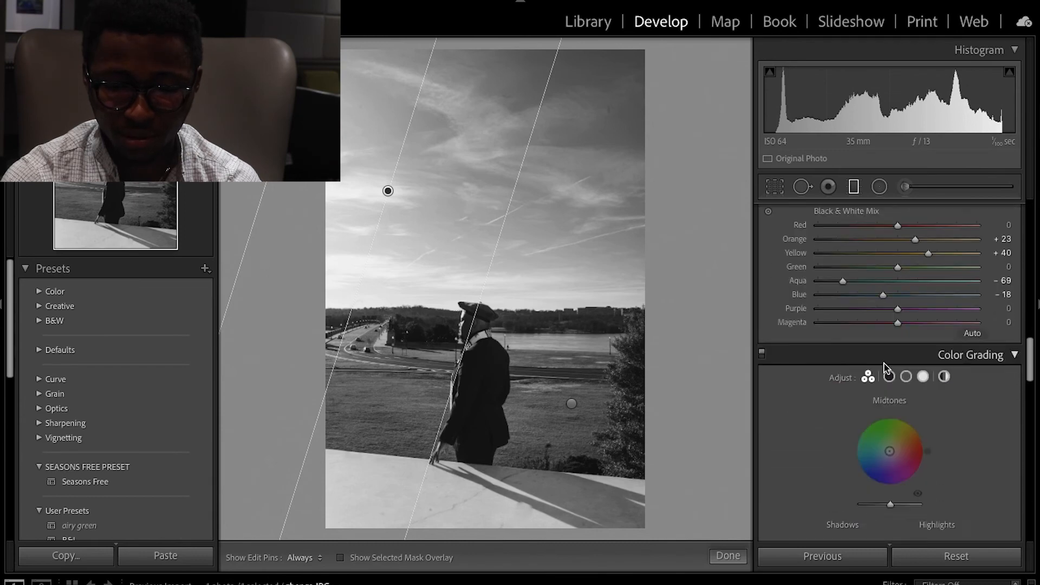
pyautogui.scroll(-6, 887, 368)
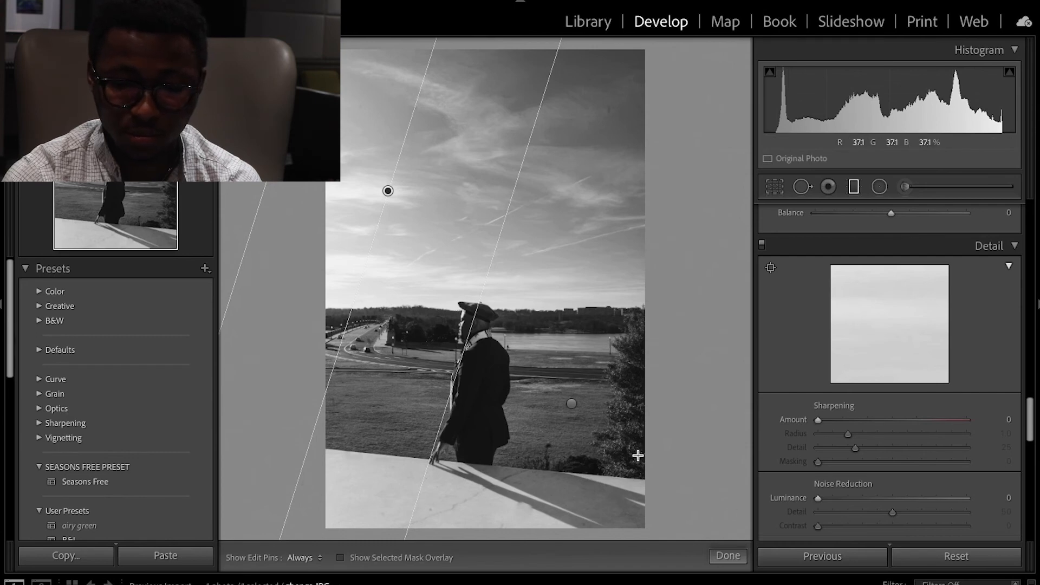
pyautogui.click(770, 267)
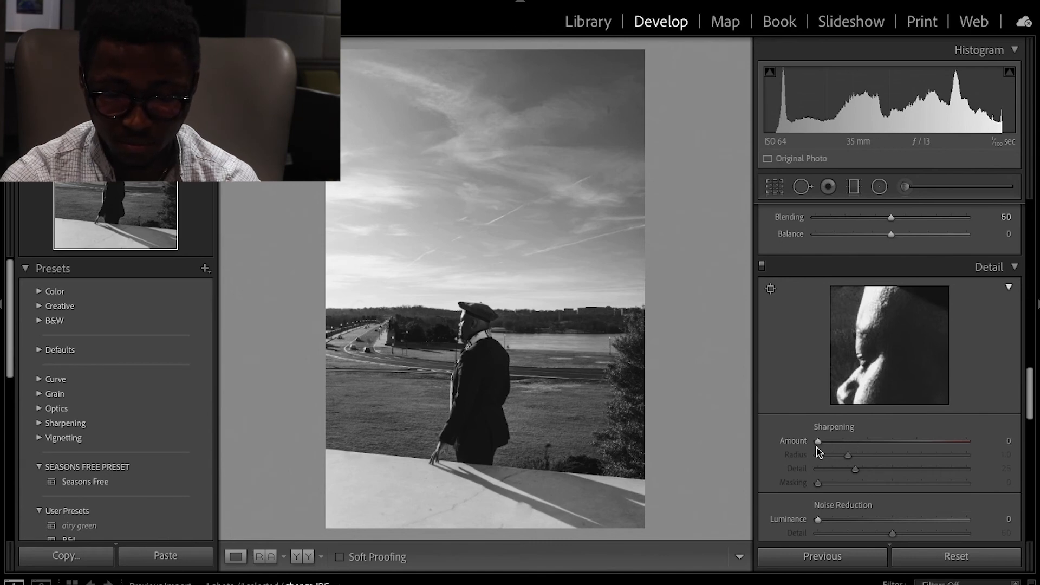
pyautogui.moveTo(818, 442); pyautogui.dragTo(850, 446)
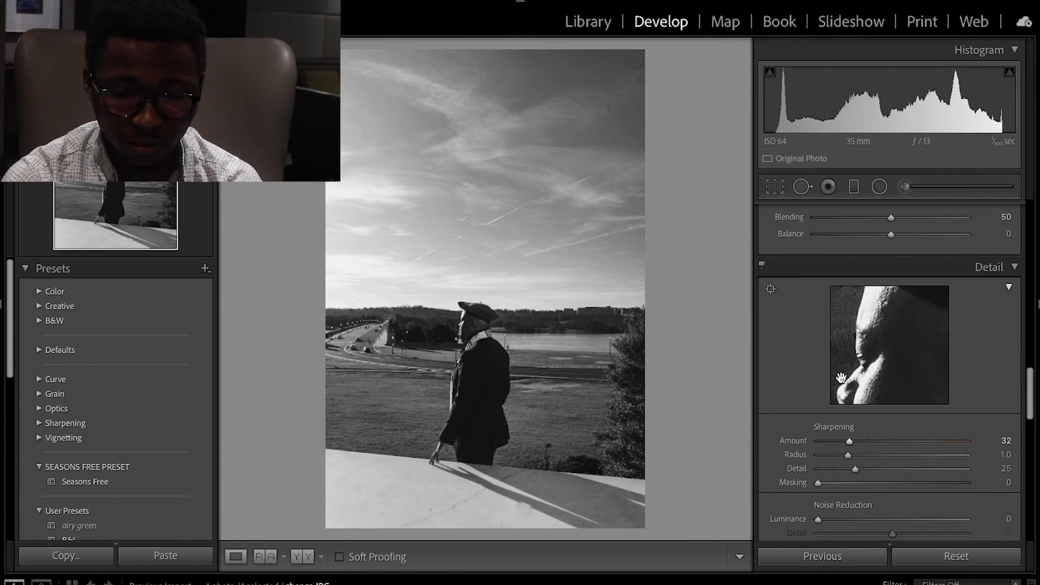
pyautogui.scroll(-5, 841, 377)
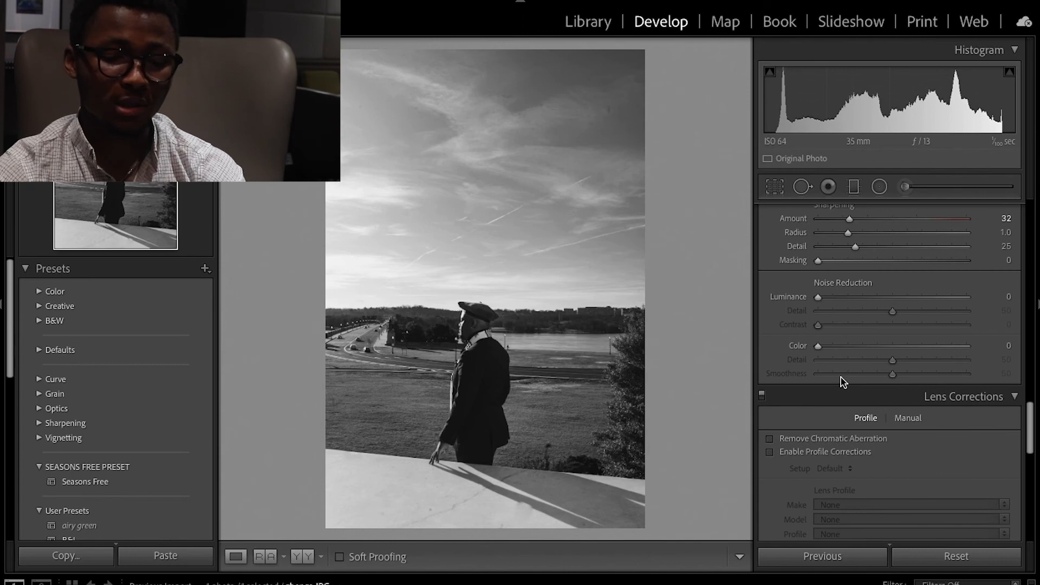